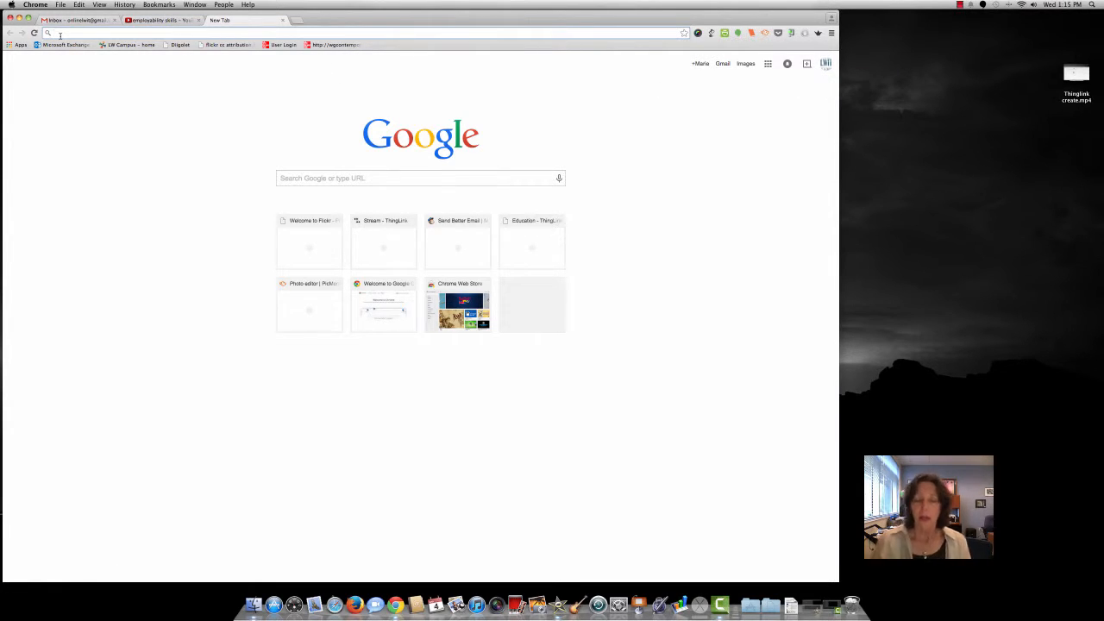
Open youtube.com and display the guide that lists the account's playlists
text(yout)
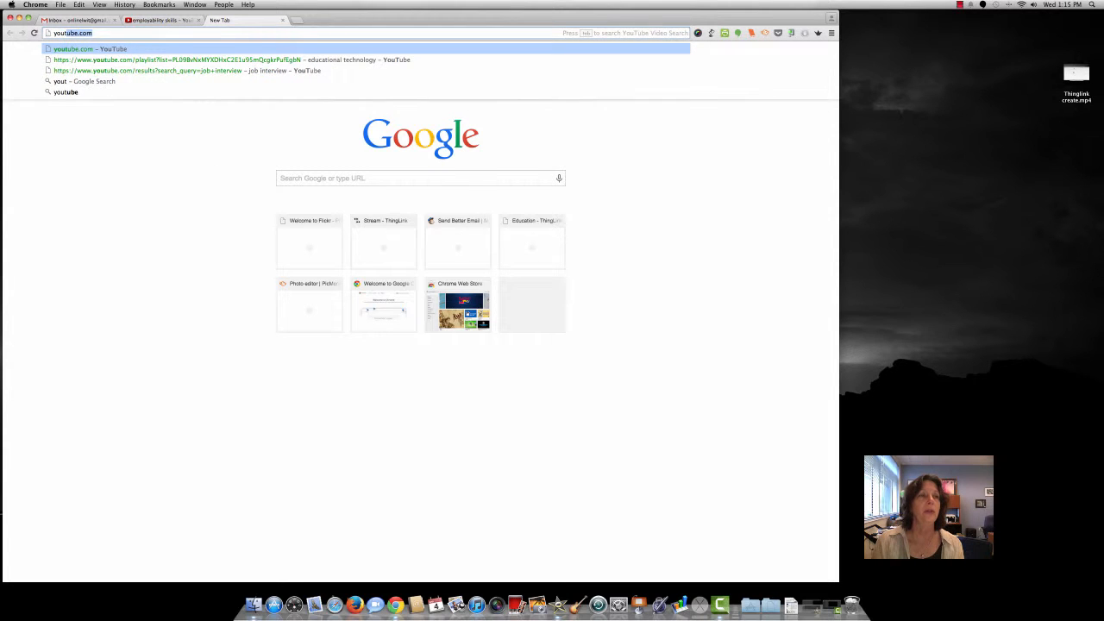
key(Return)
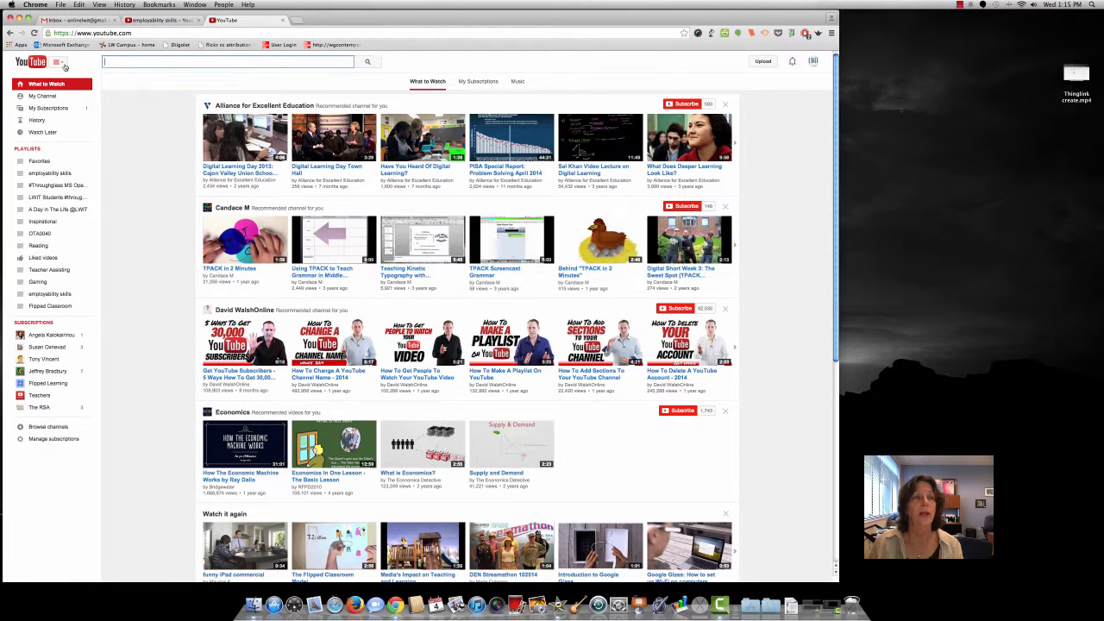
click(60, 64)
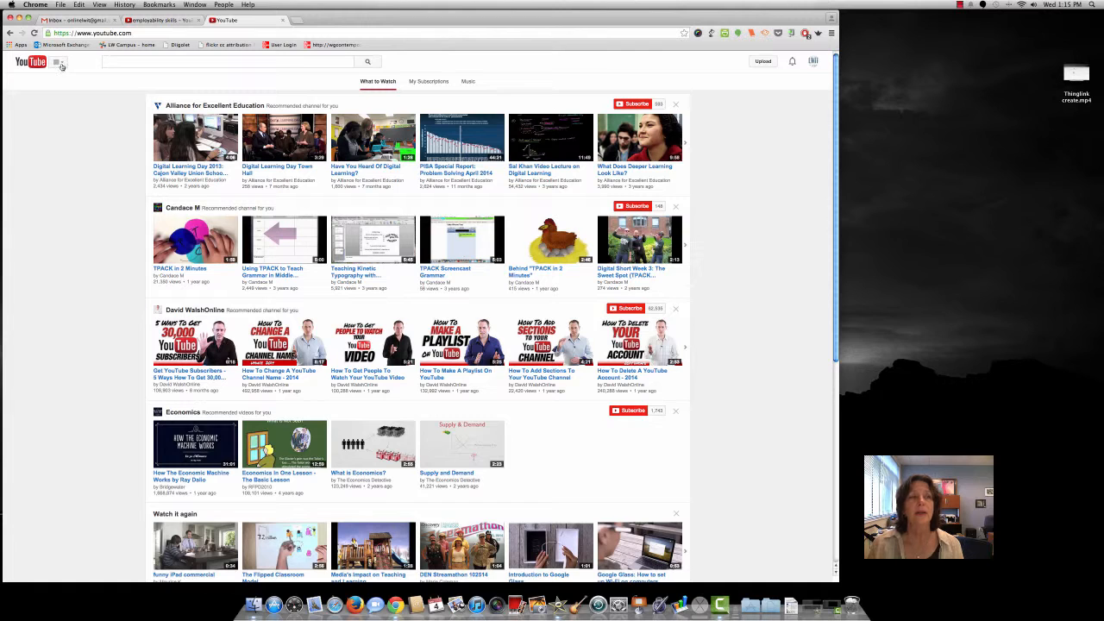
click(61, 64)
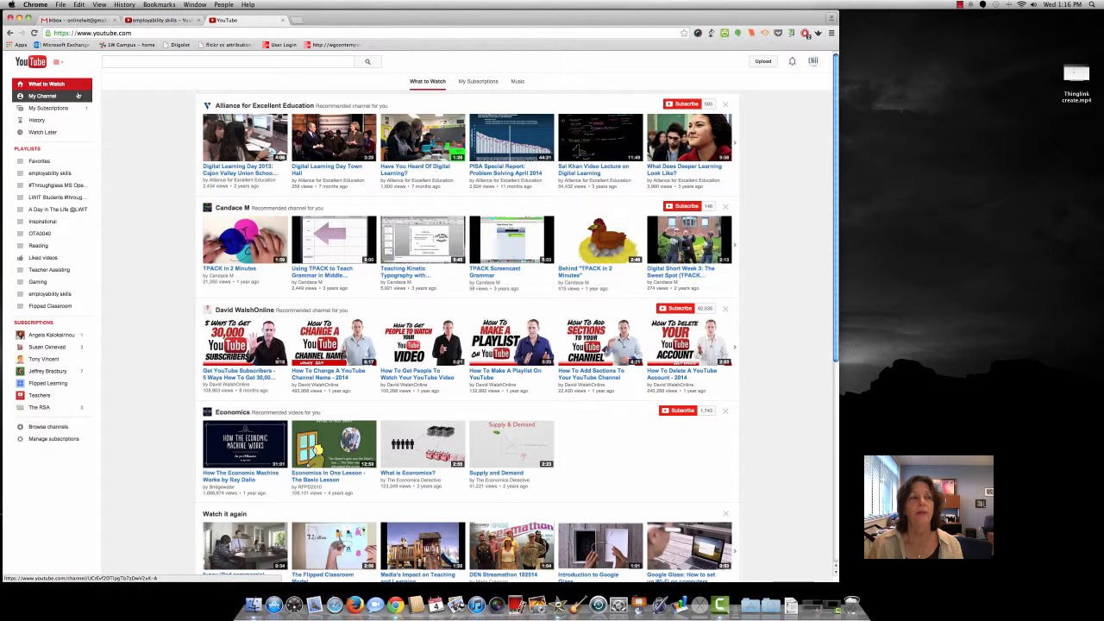
click(40, 162)
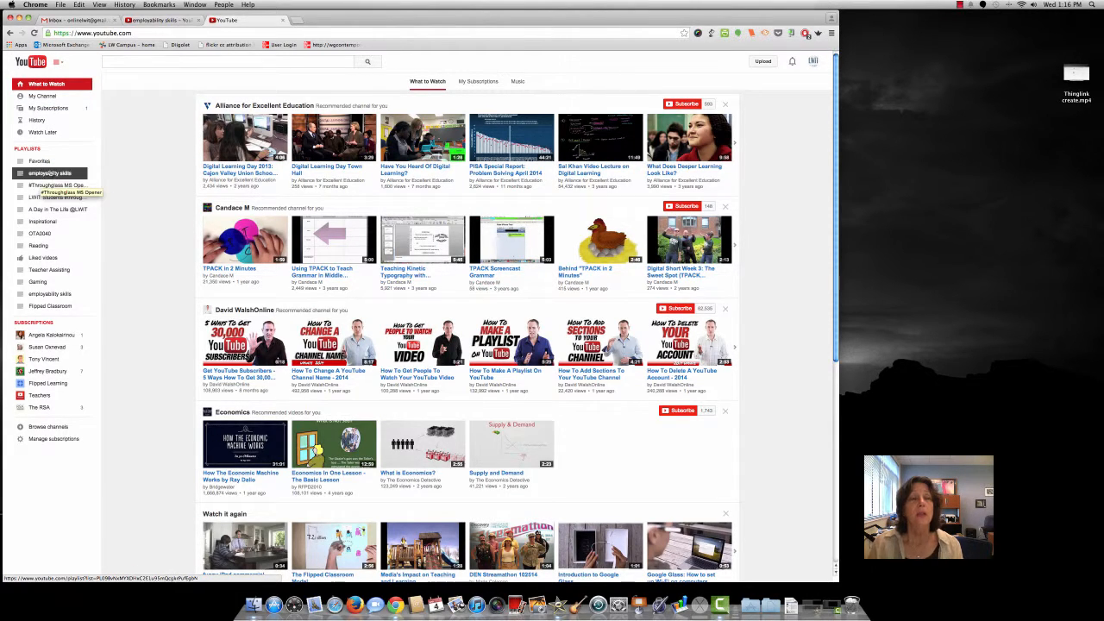
Search YouTube for "resume writing" and open the video "How To Write A Resume - Our Top 5 Resume Tips" by The Interview Guys
click(112, 62)
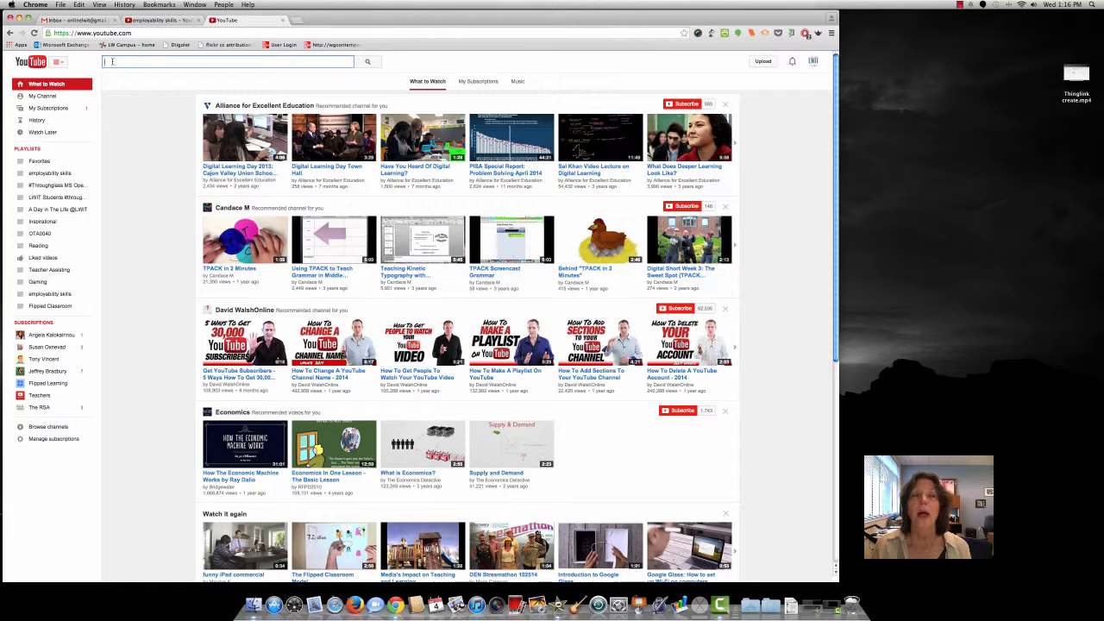
text(re)
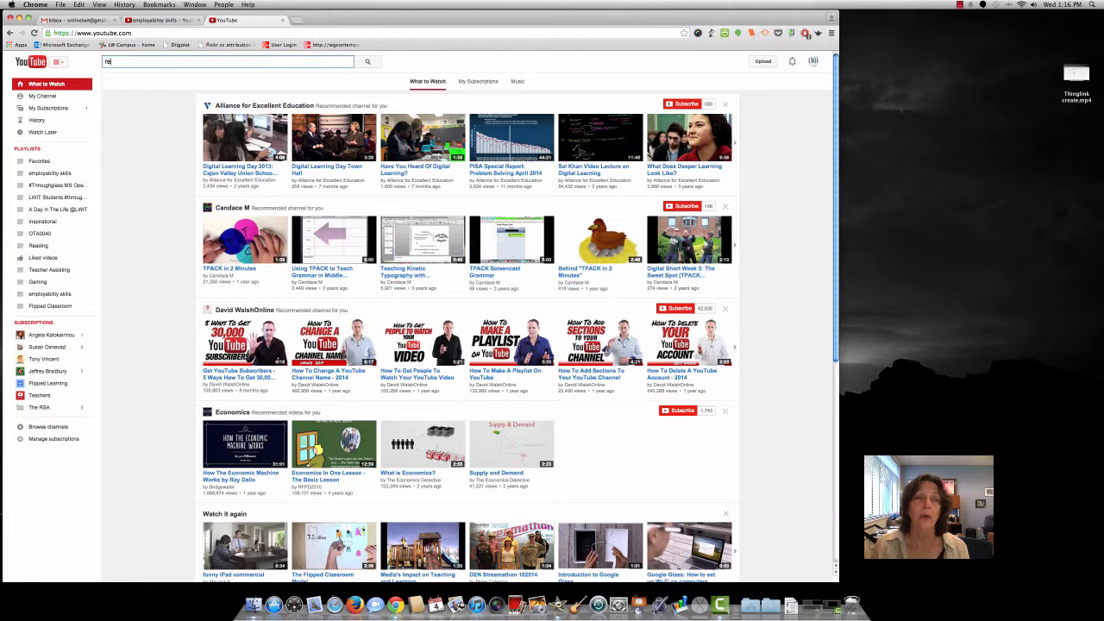
text(sume writing)
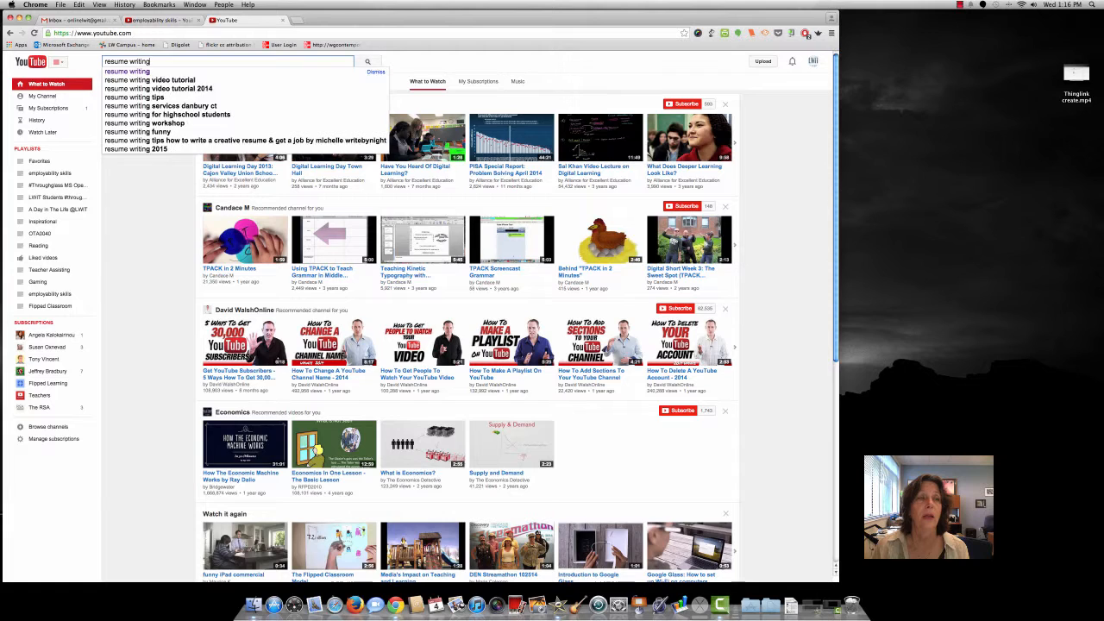
key(Return)
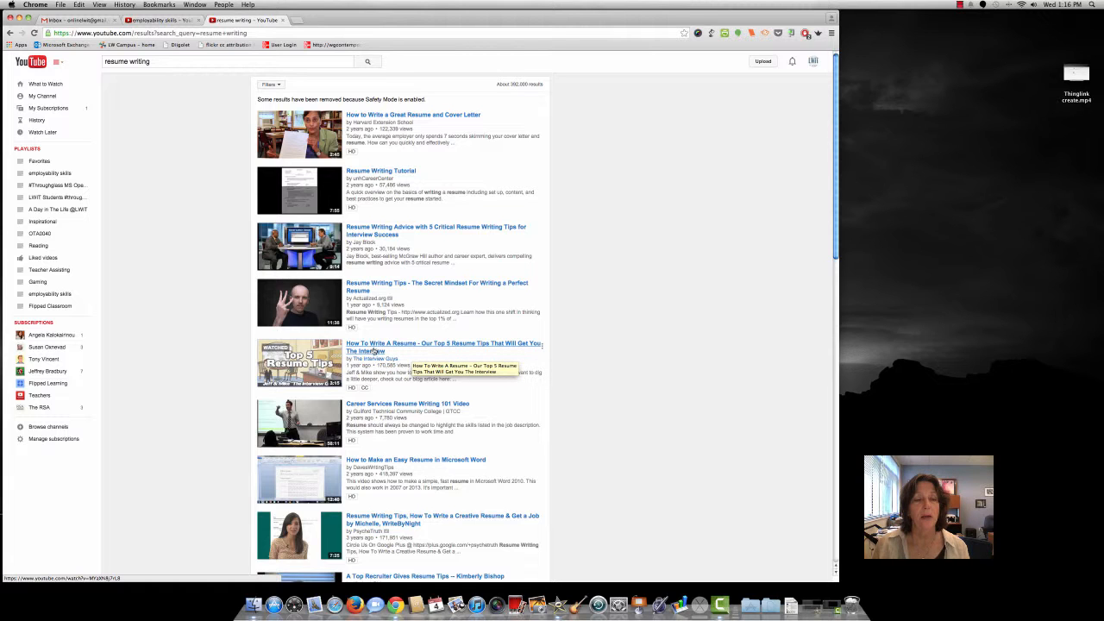
scroll(374, 354, down, 2)
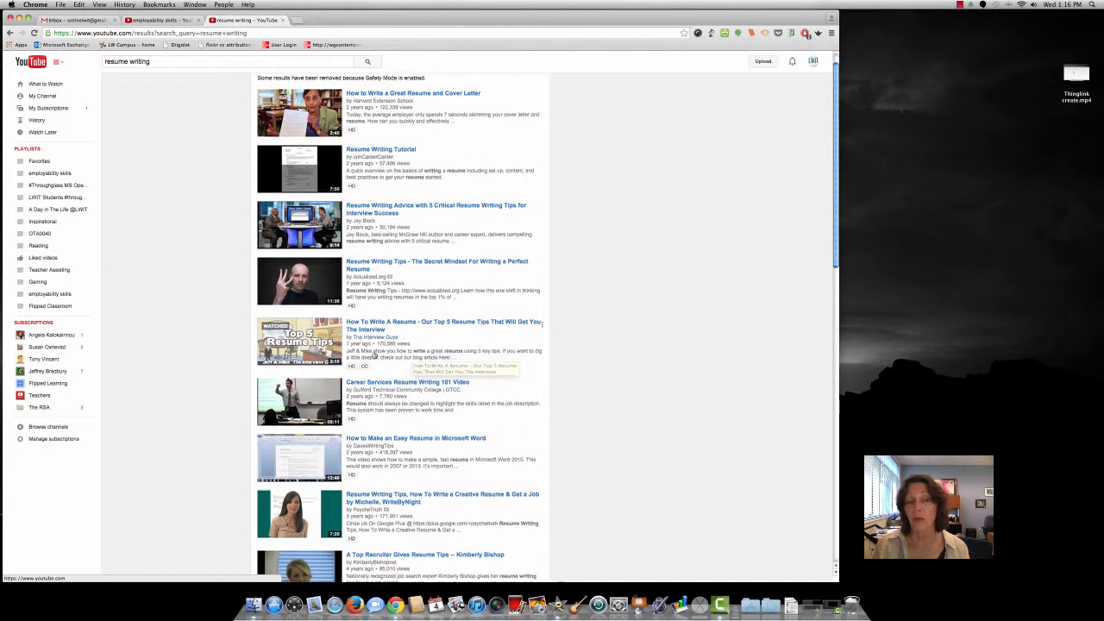
scroll(374, 354, up, 2)
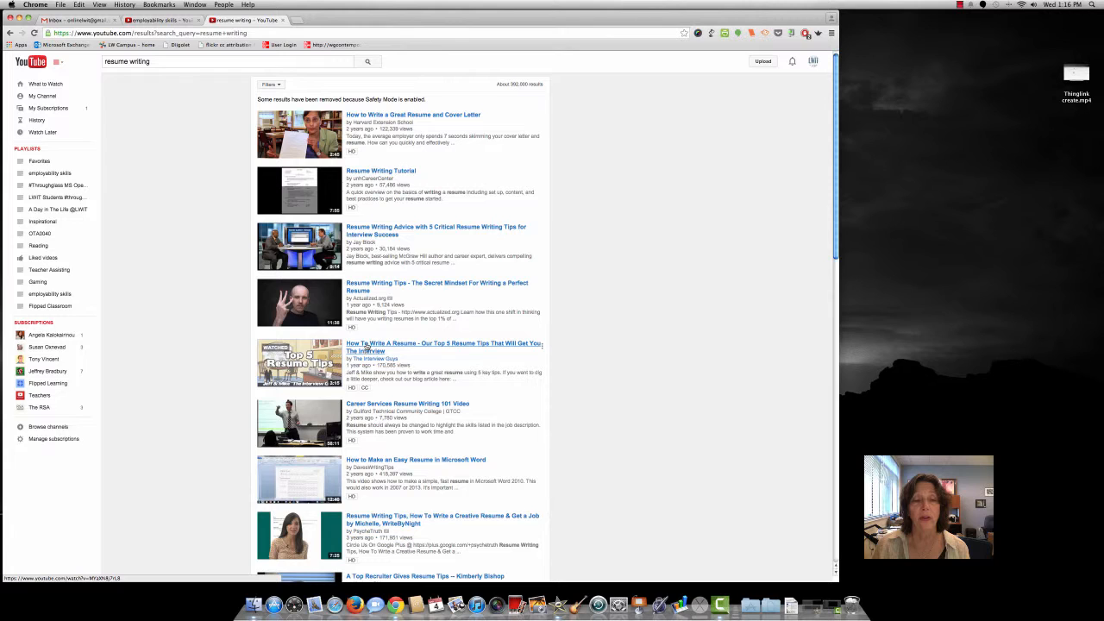
click(366, 346)
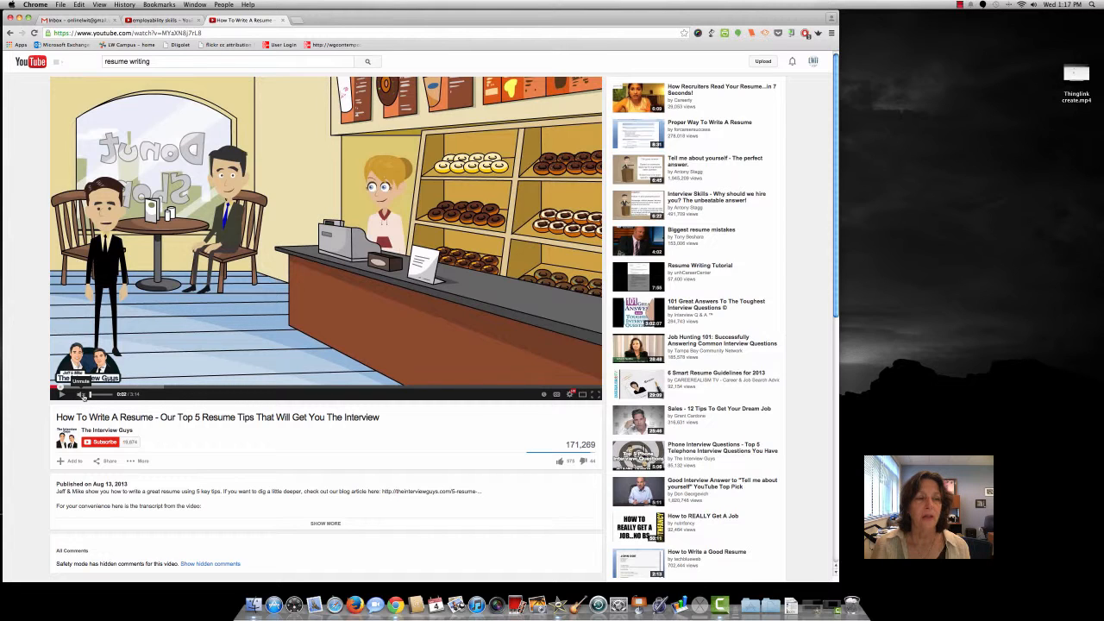
Unmute the resume tips video and pause it about three seconds in
click(80, 397)
click(60, 395)
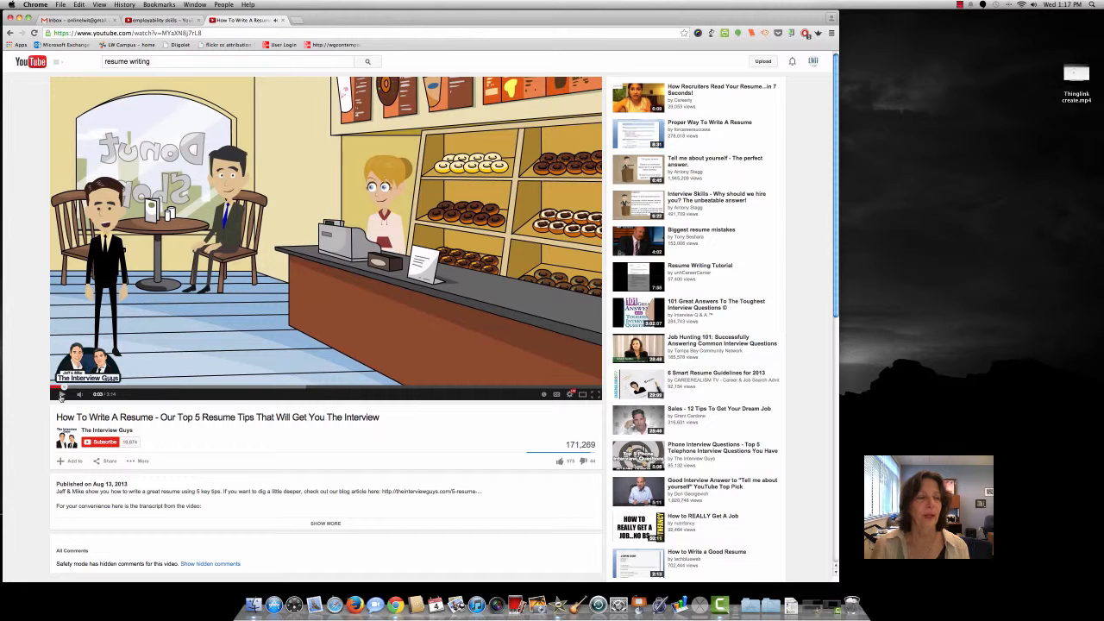
click(87, 432)
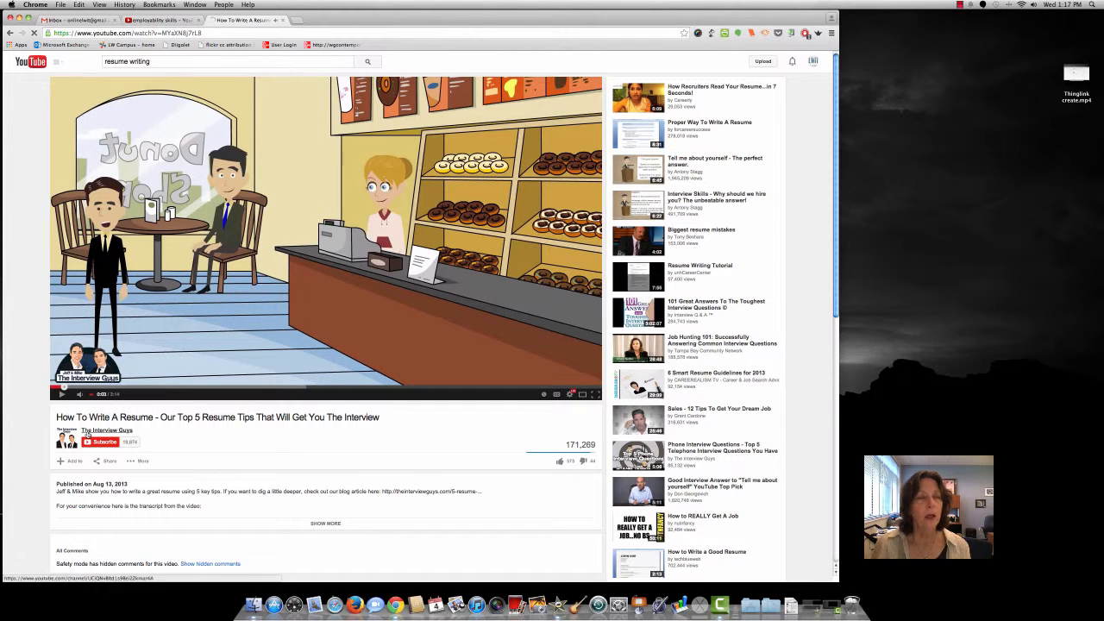
mouse_move(87, 434)
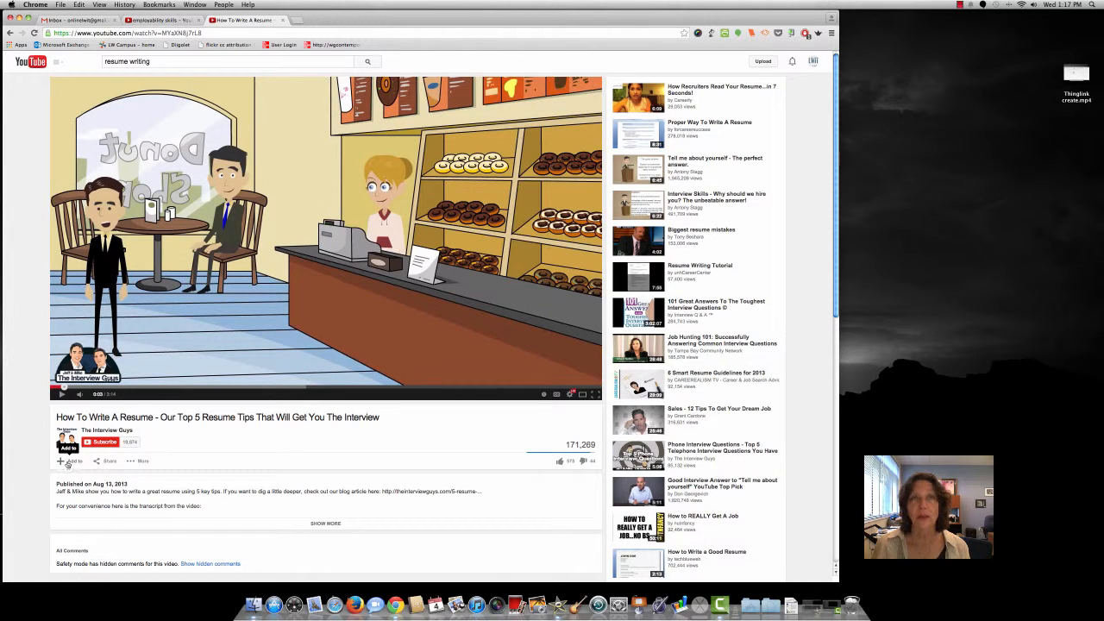
Add the video to a new playlist titled "Resume" with its privacy set to Public
click(68, 462)
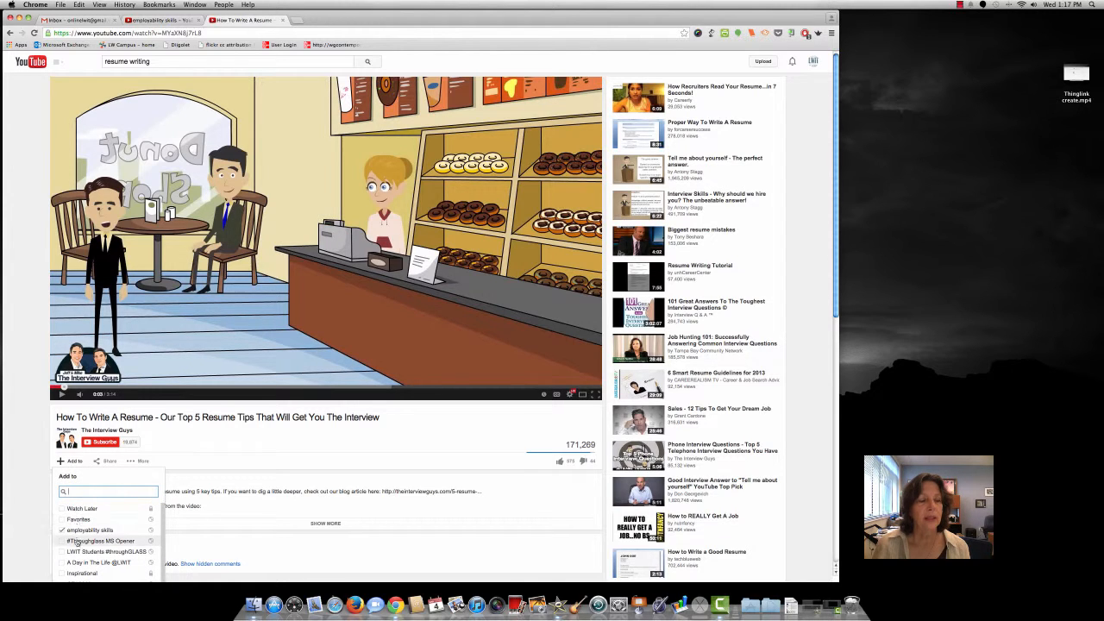
scroll(80, 566, down, 3)
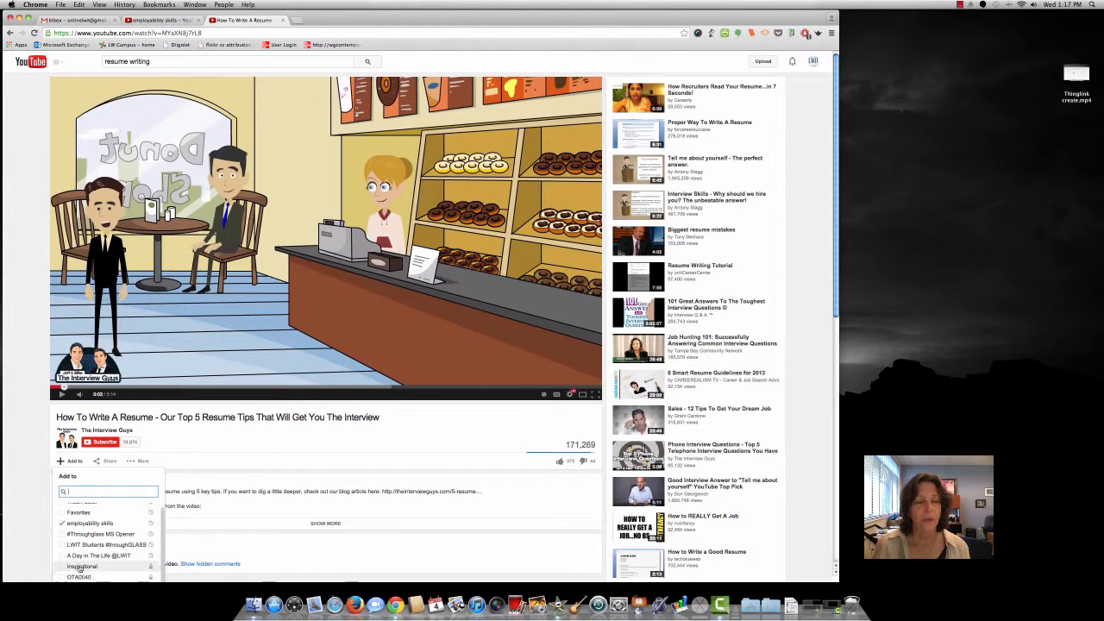
scroll(80, 567, up, 3)
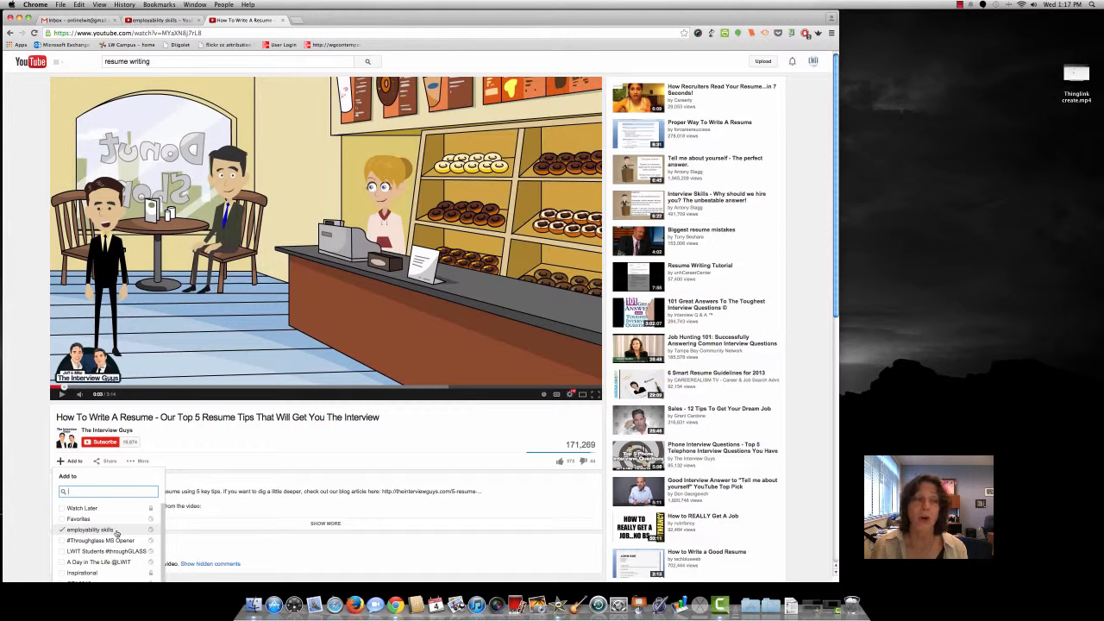
click(112, 491)
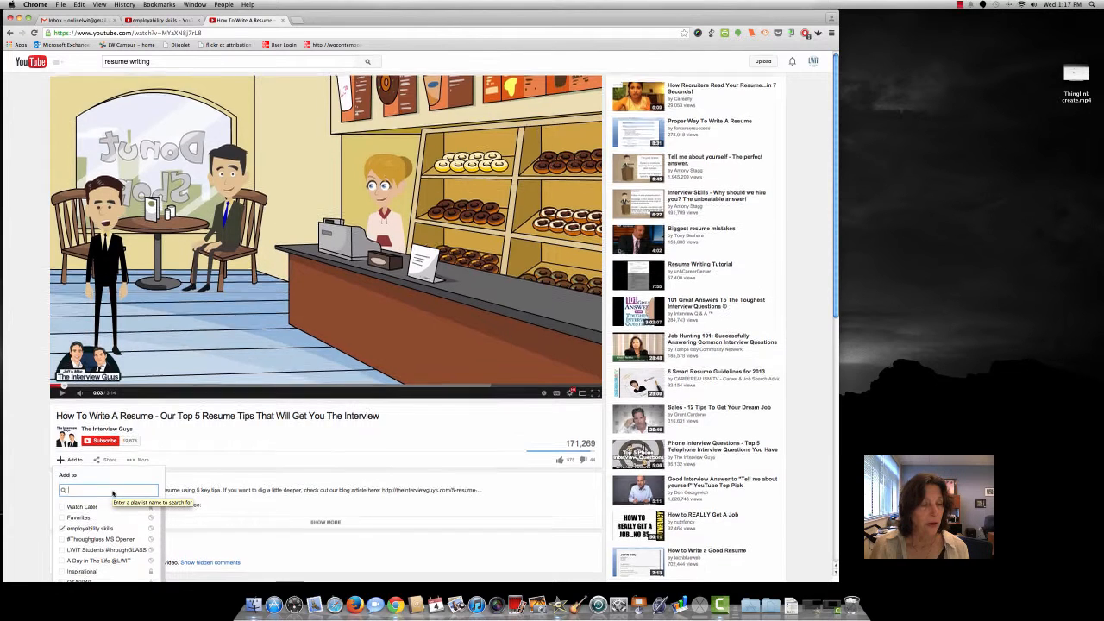
scroll(110, 496, down, 5)
click(94, 520)
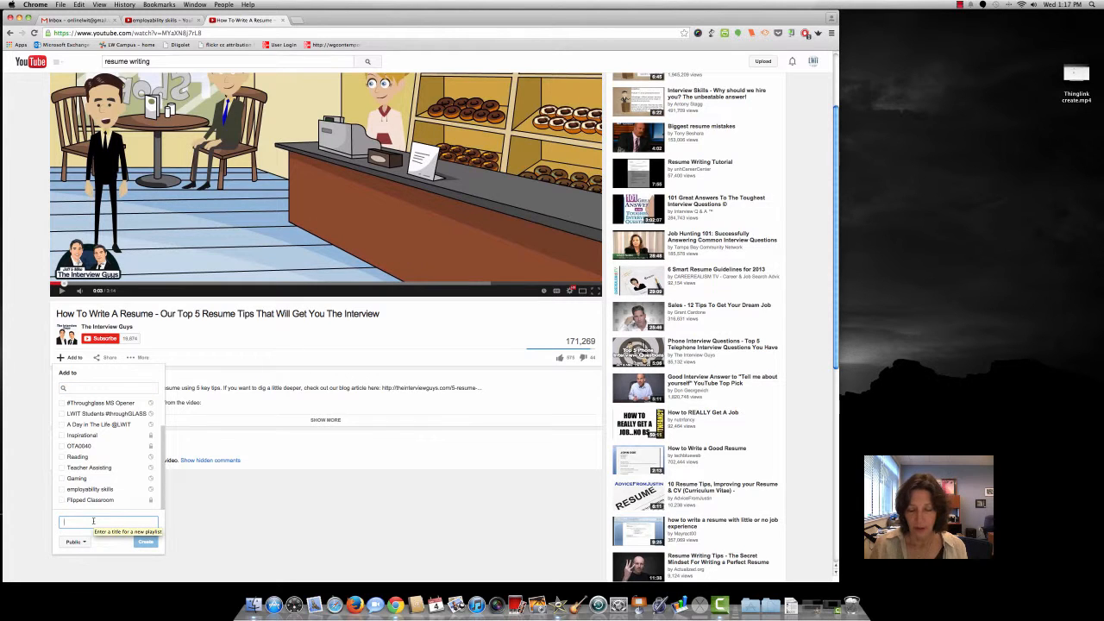
text(Res)
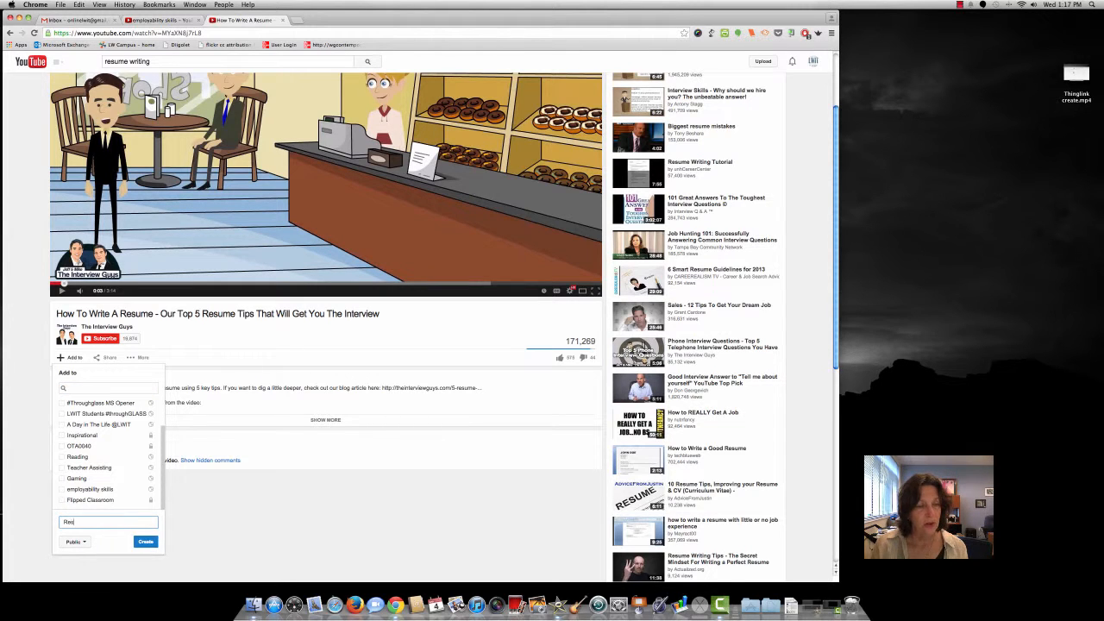
text(ume)
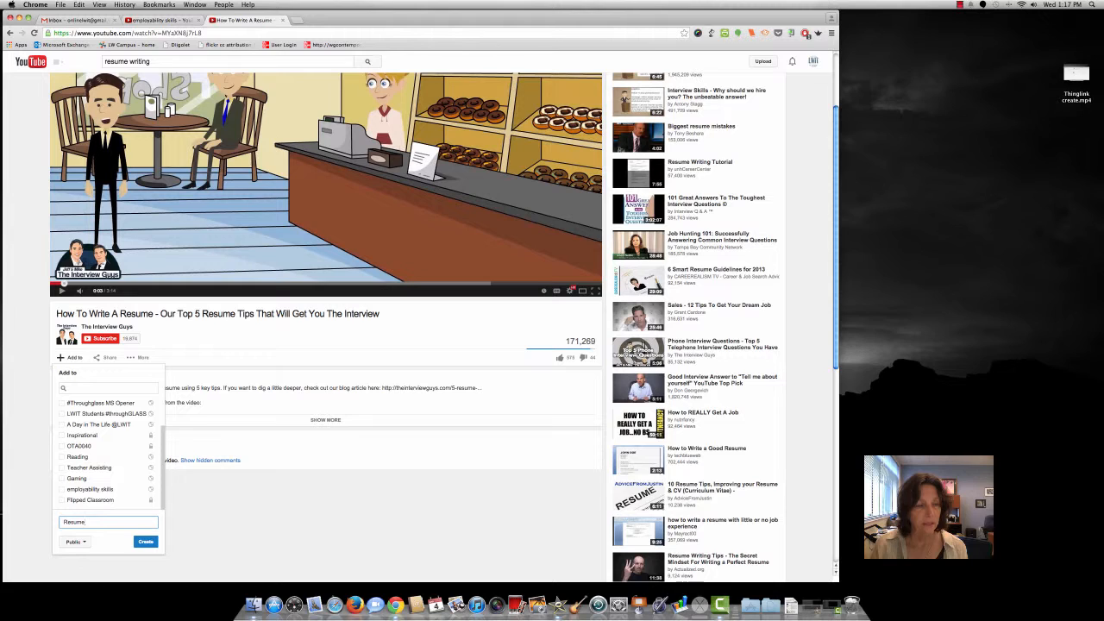
click(87, 543)
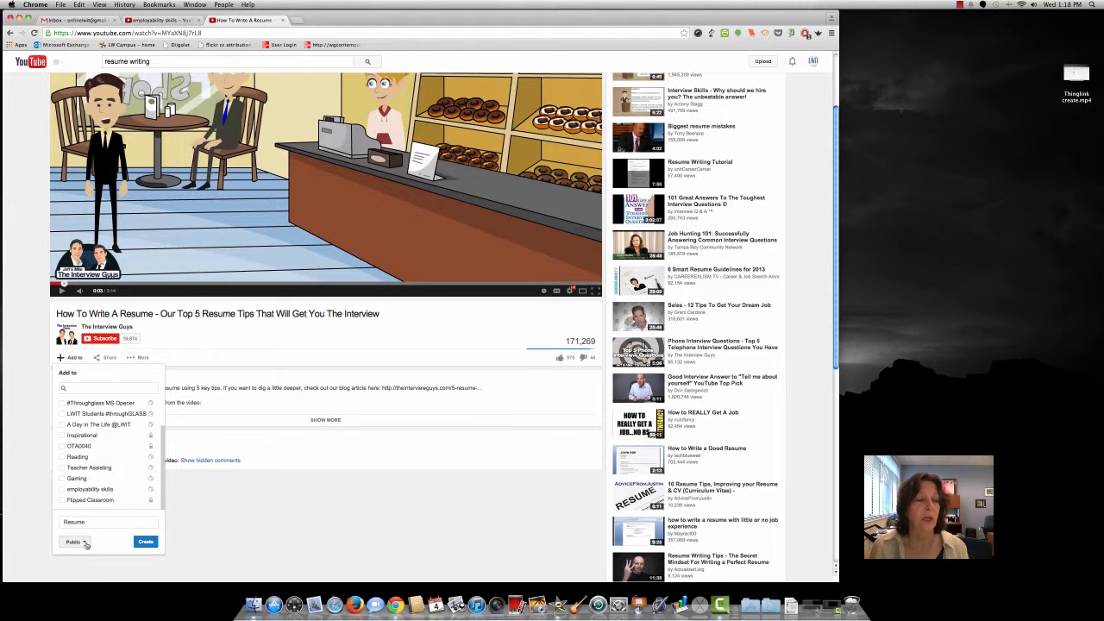
click(146, 543)
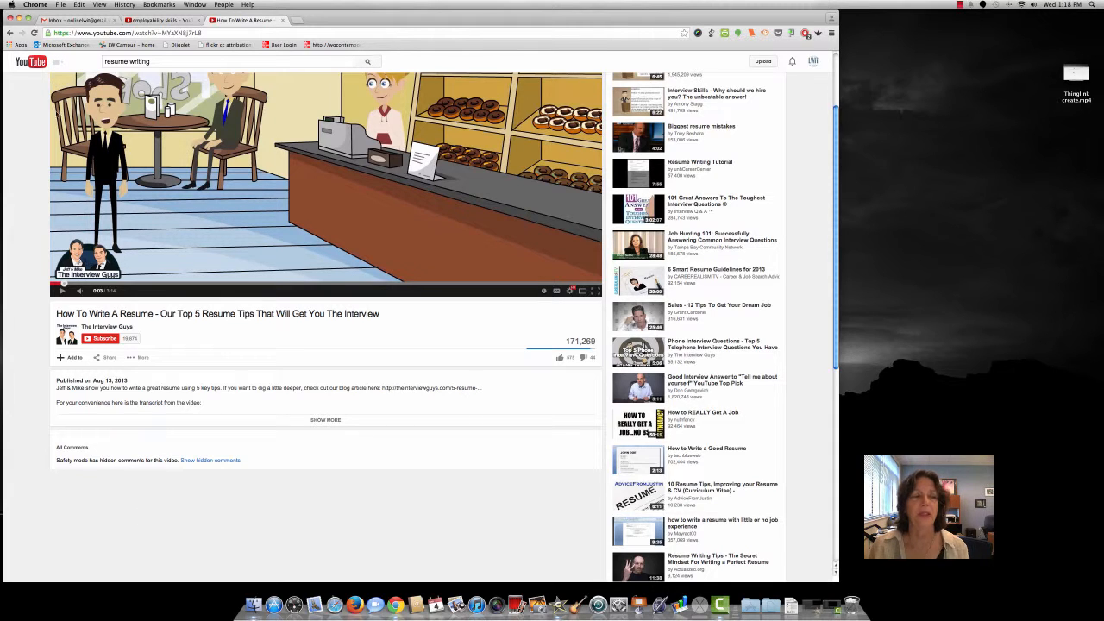
Repeat the "resume writing" search and open "Resume Writing Tips - The Secret Mindset For Writing a Perfect Resume"
scroll(152, 314, up, 3)
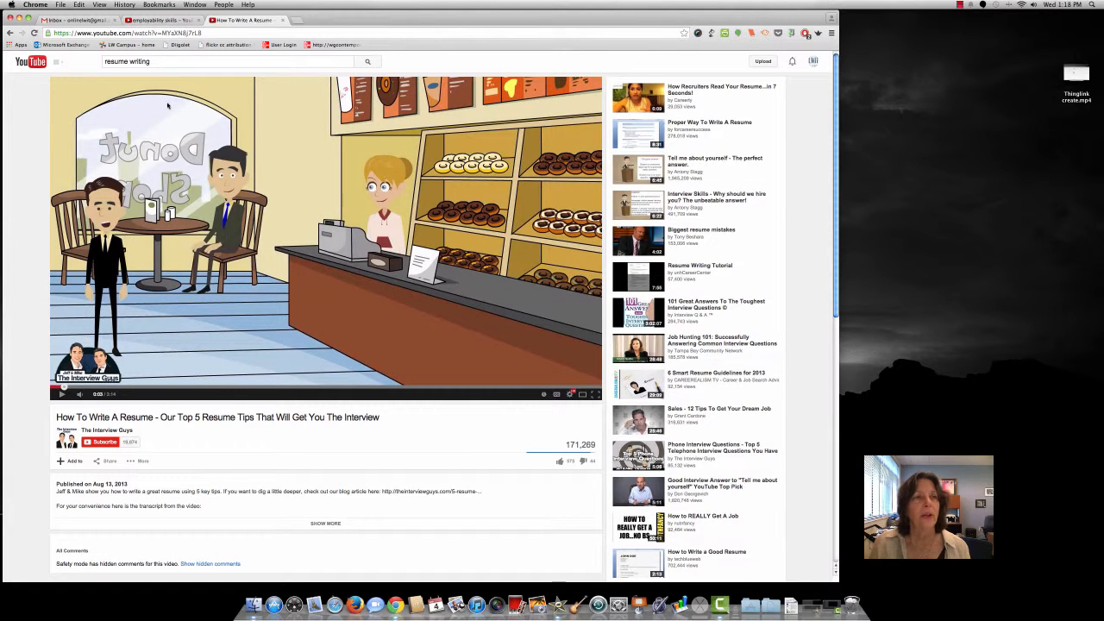
click(162, 62)
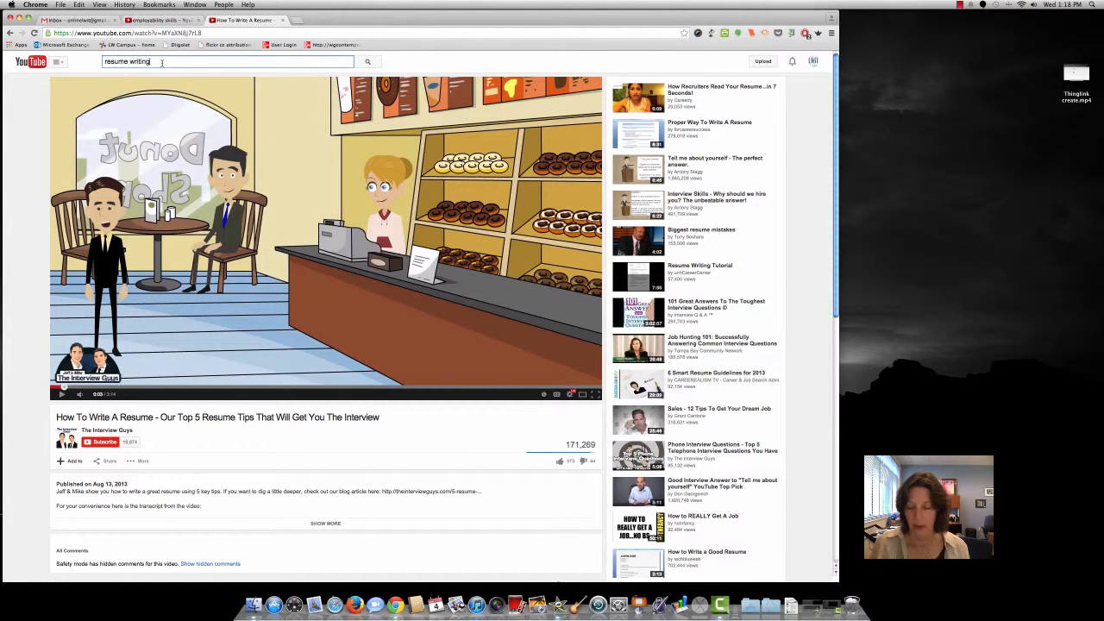
key(Return)
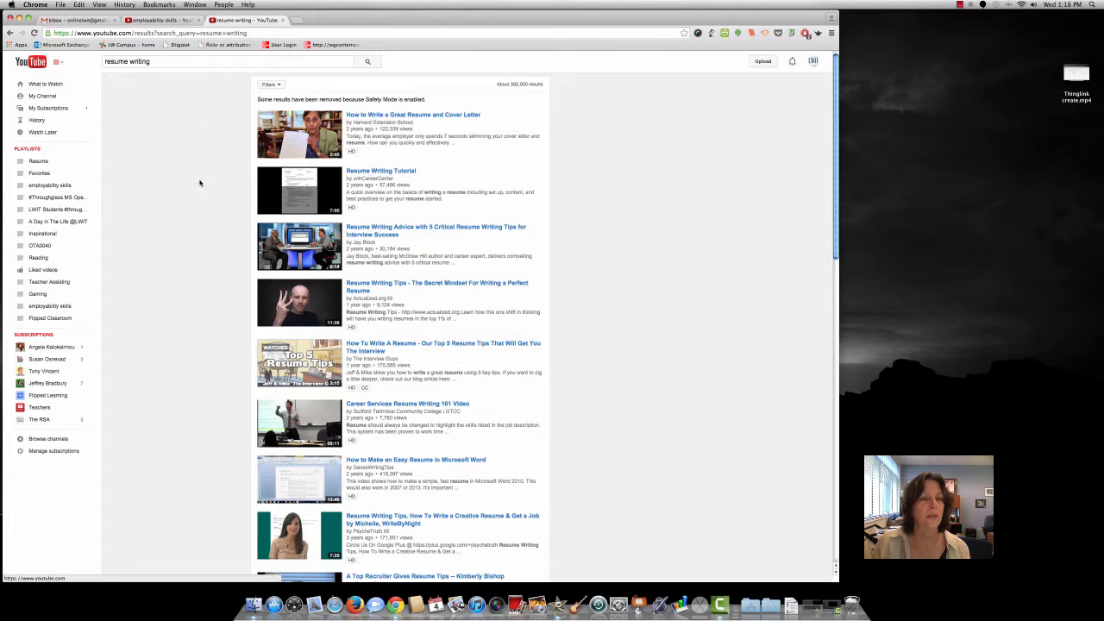
click(389, 290)
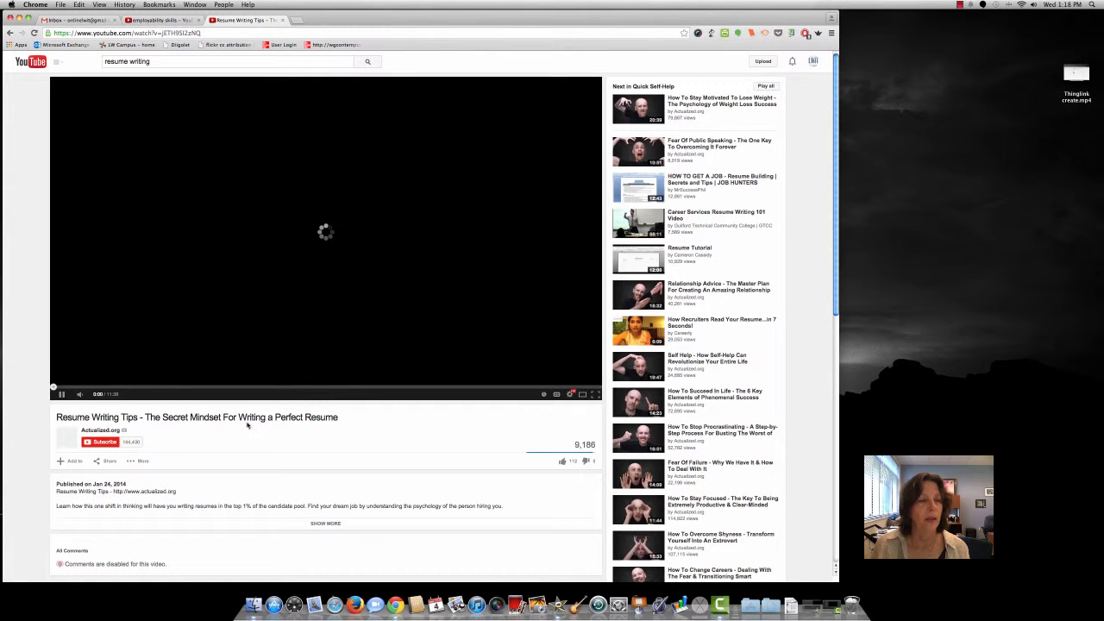
Pause the Actualized.org video and add it to the existing Resume playlist
click(61, 394)
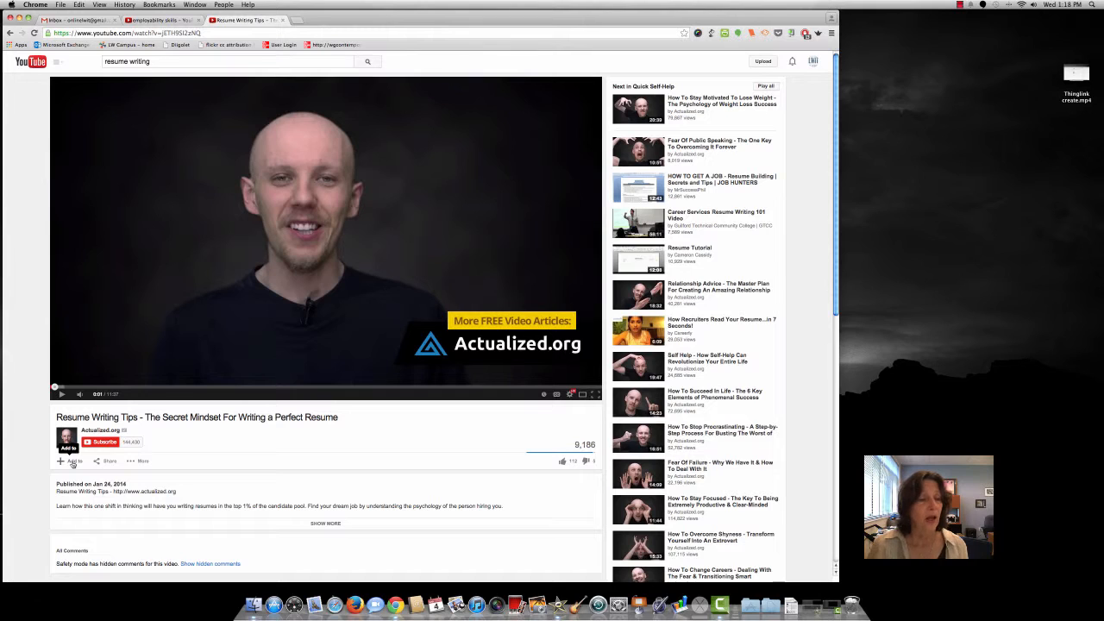
click(73, 462)
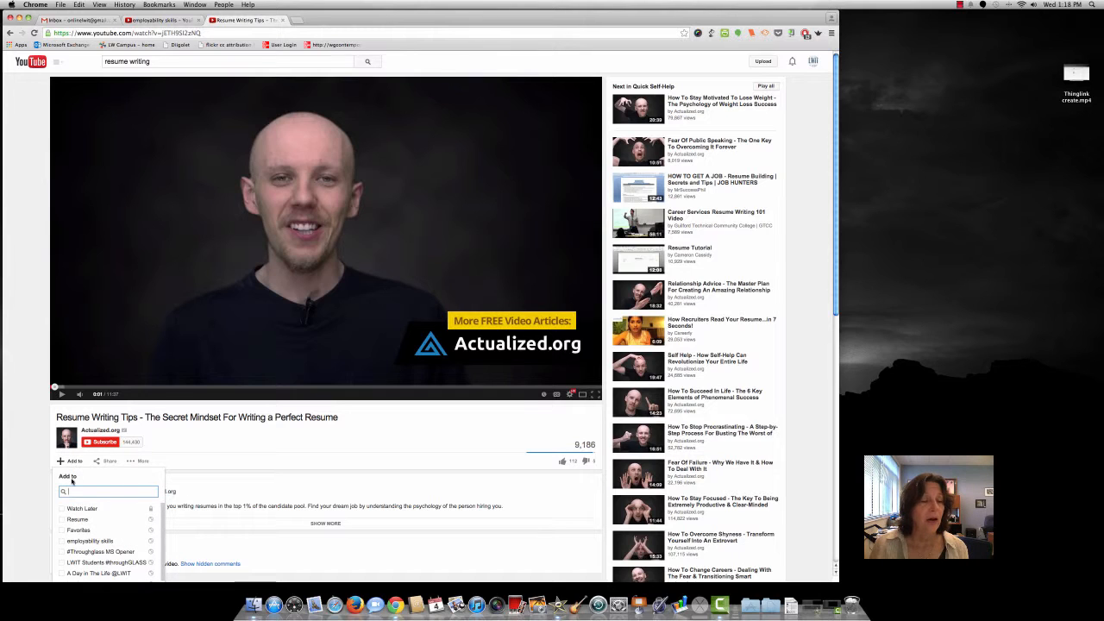
click(62, 520)
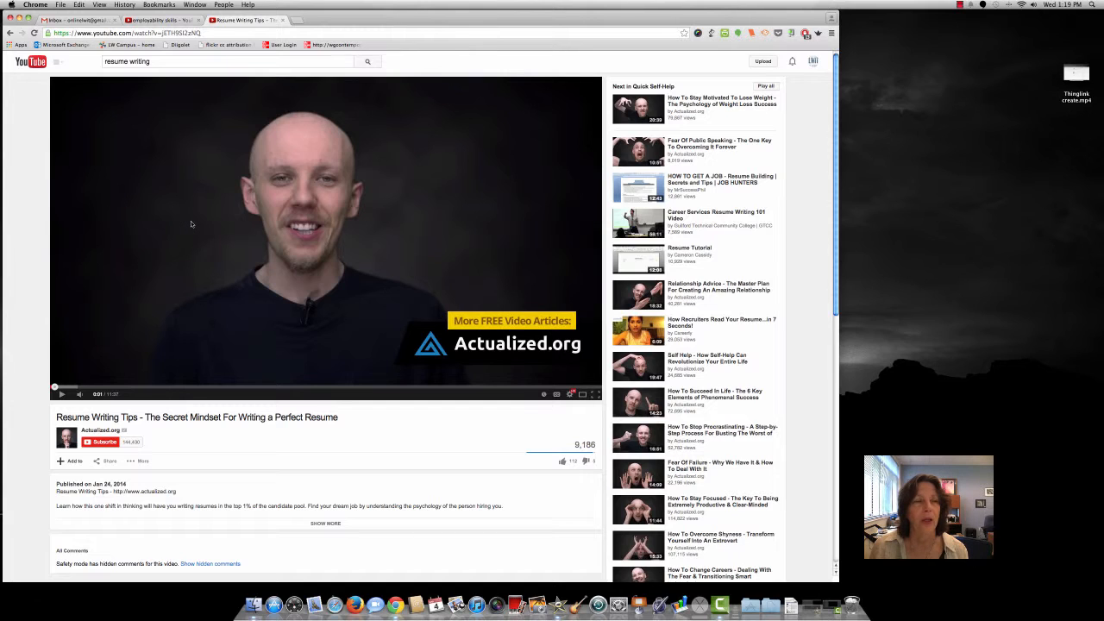
Open the Resume playlist and display its share link and embed code
click(60, 63)
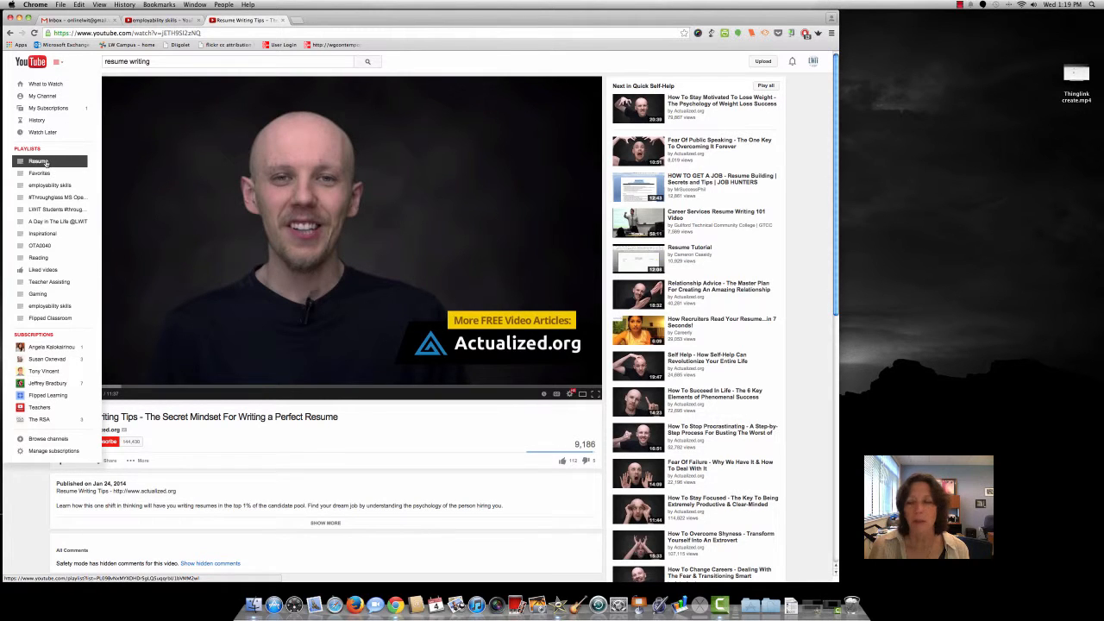
click(41, 163)
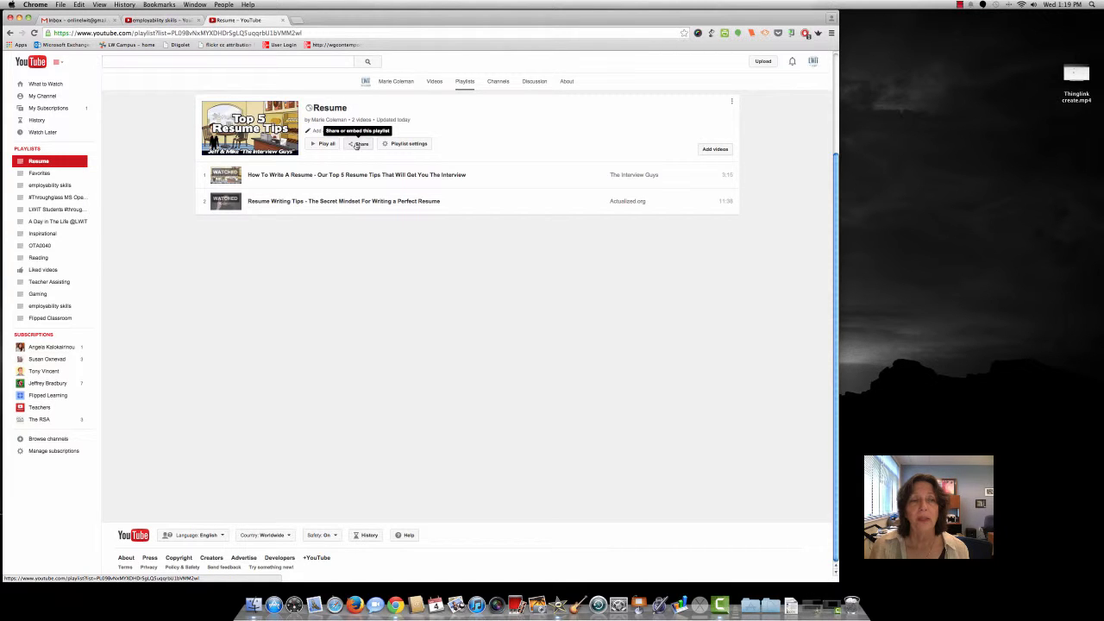
click(357, 145)
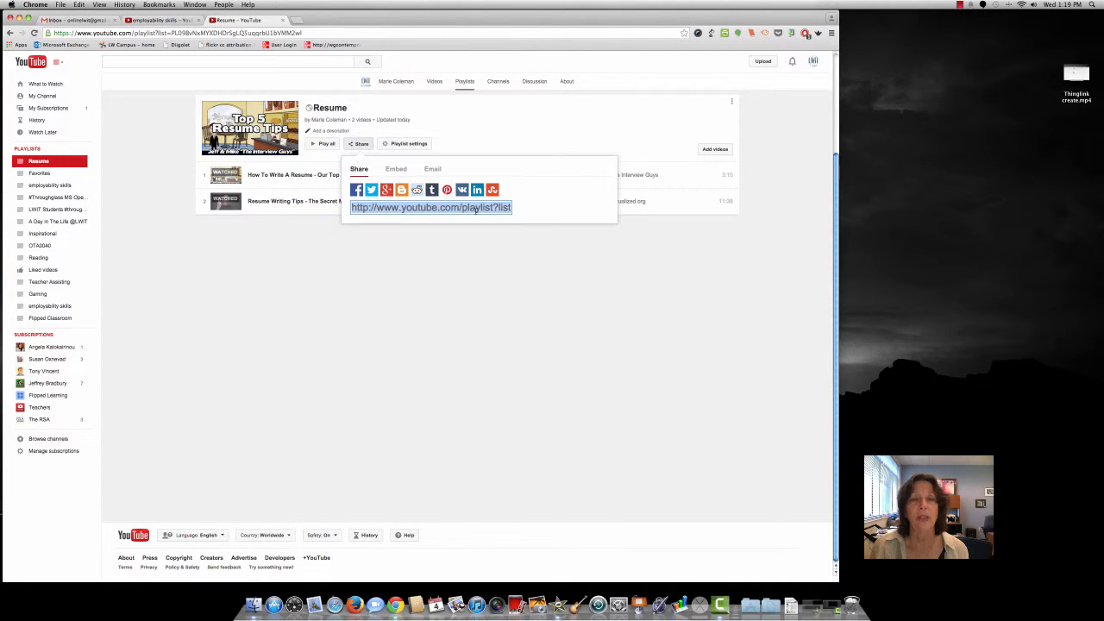
click(393, 175)
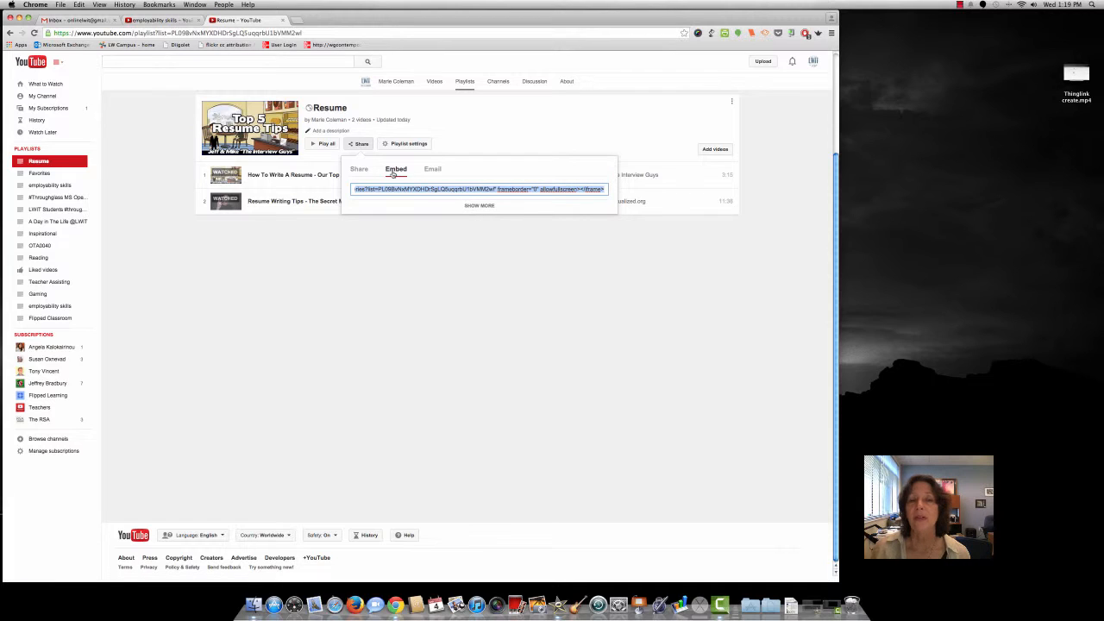
View the email sharing form for the Resume playlist, try sending it without a recipient, and close the sharing options
click(428, 173)
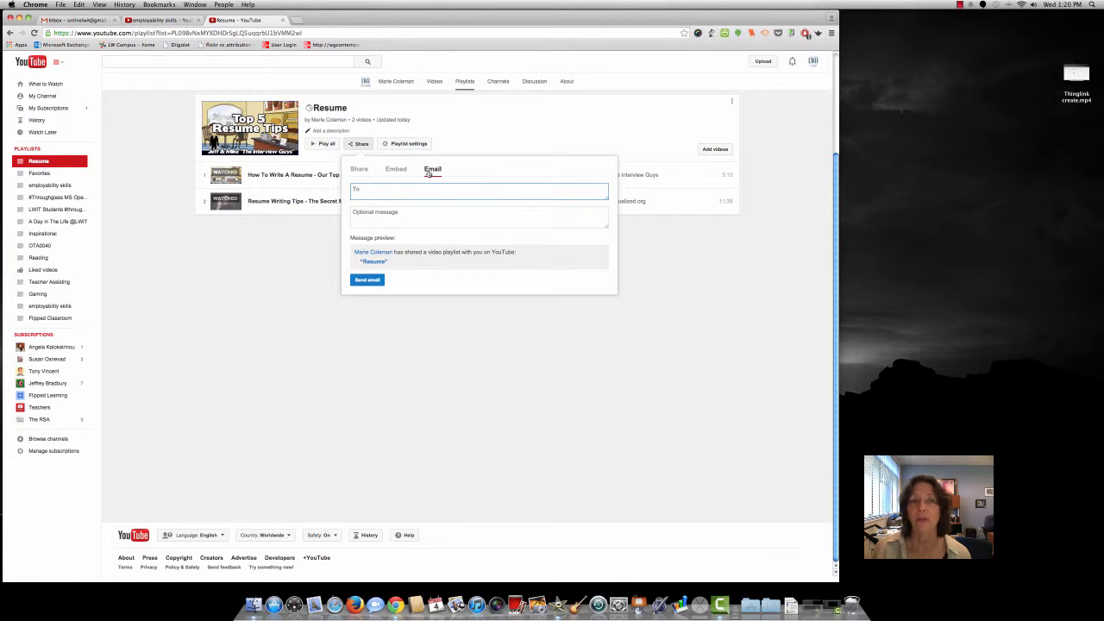
click(376, 281)
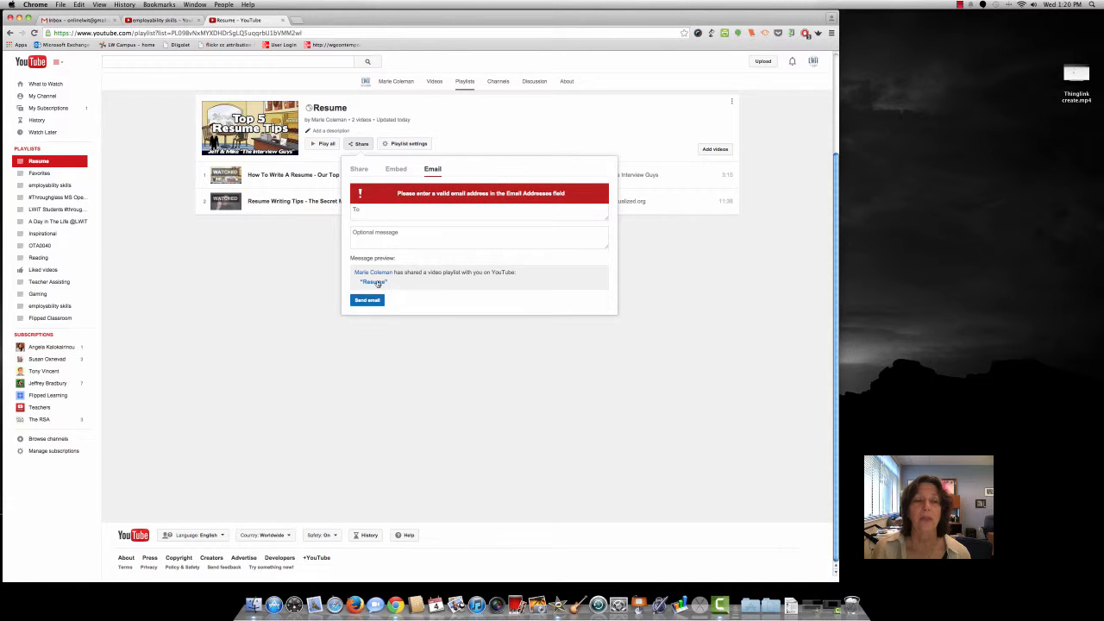
click(506, 148)
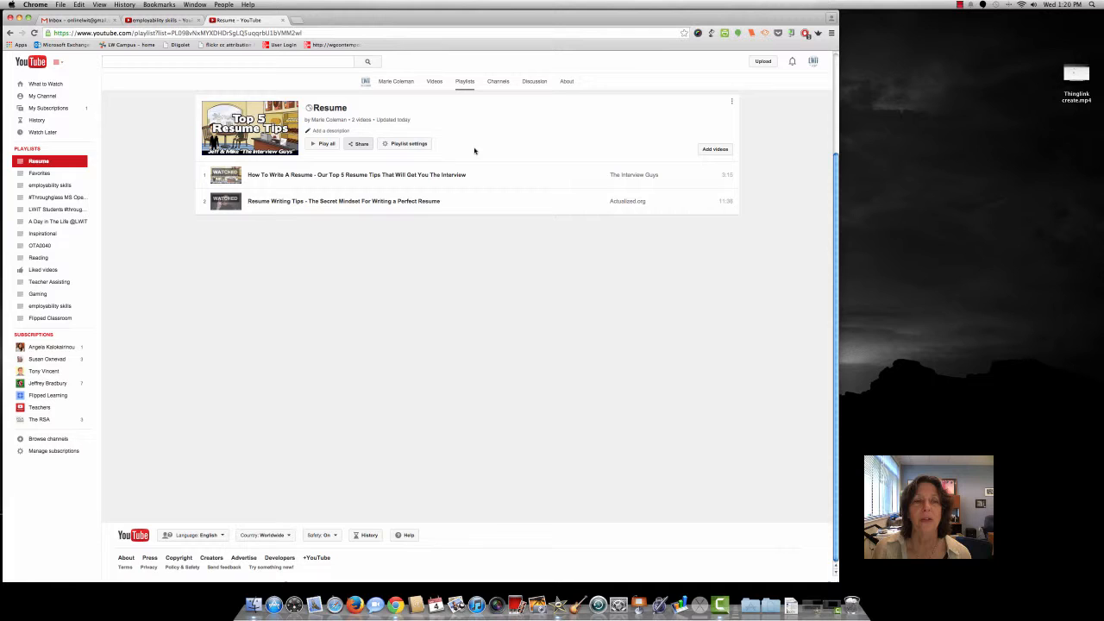
Review the Resume playlist's privacy, ordering and auto-add settings, and leave them without saving
click(402, 146)
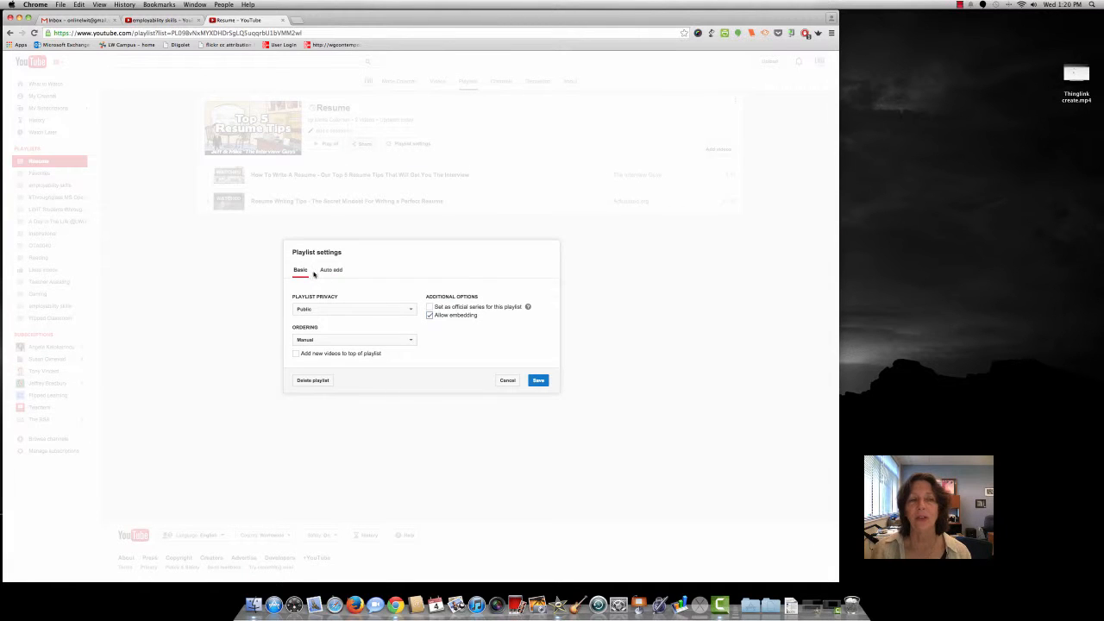
click(411, 310)
click(412, 310)
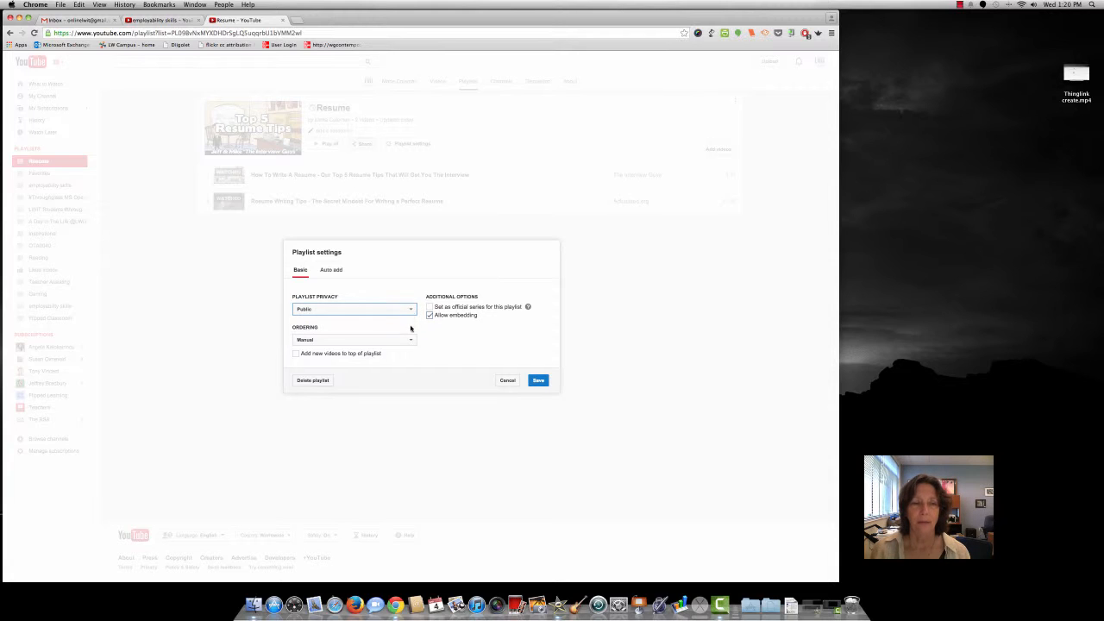
click(411, 342)
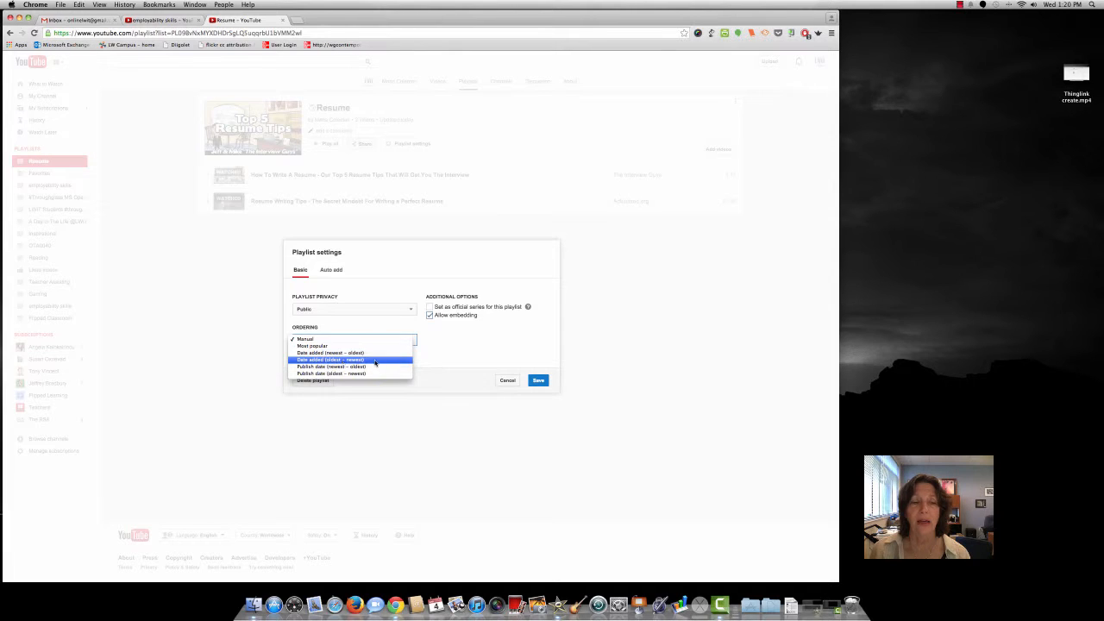
click(440, 345)
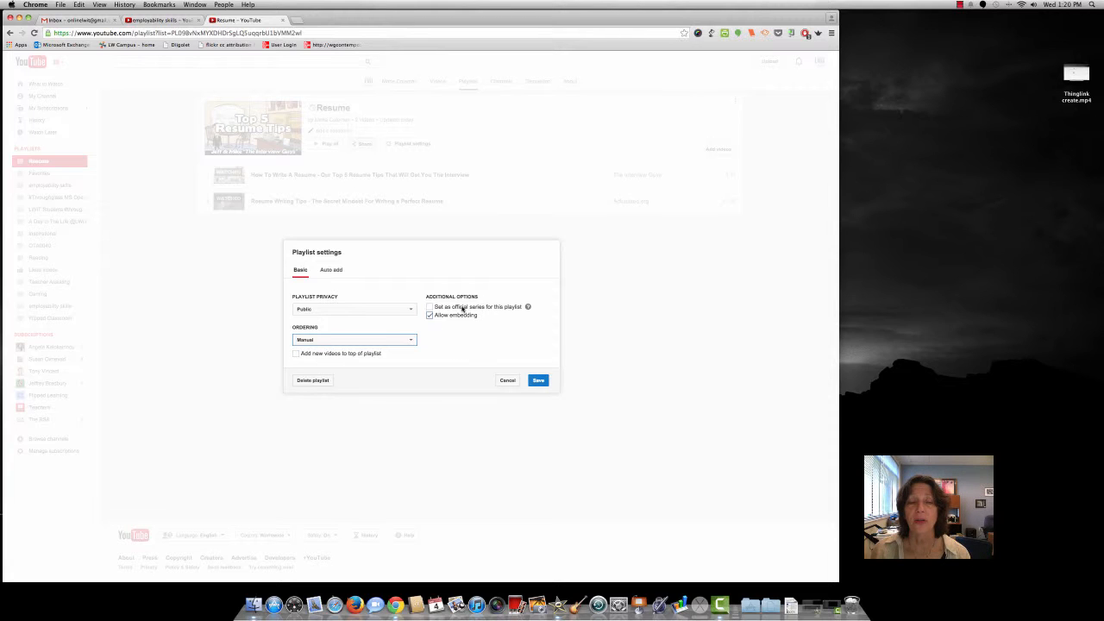
click(331, 273)
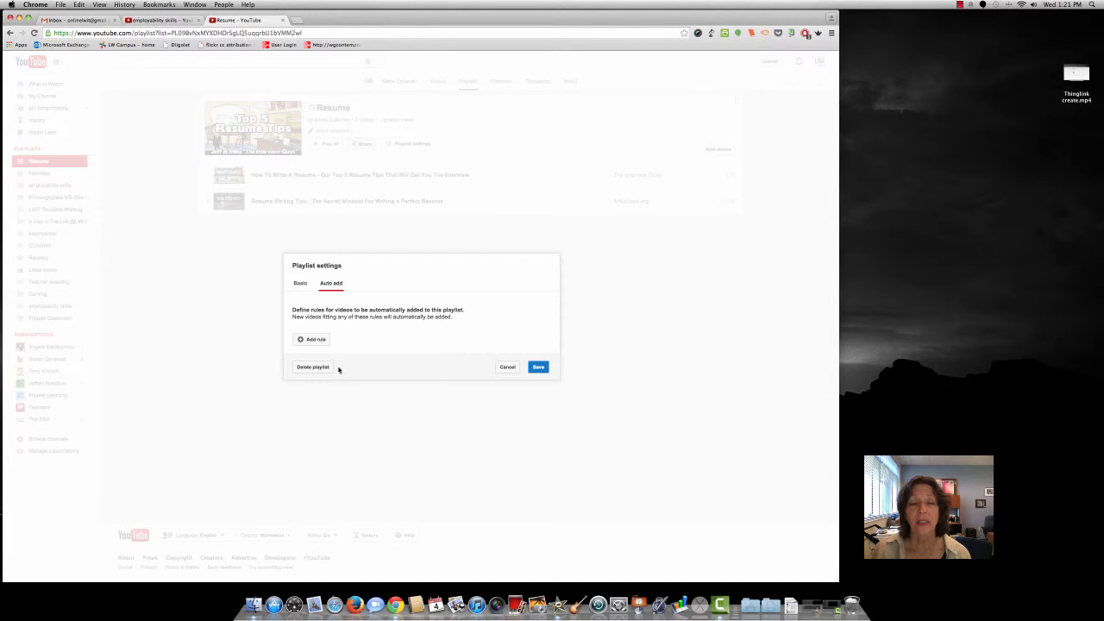
click(508, 367)
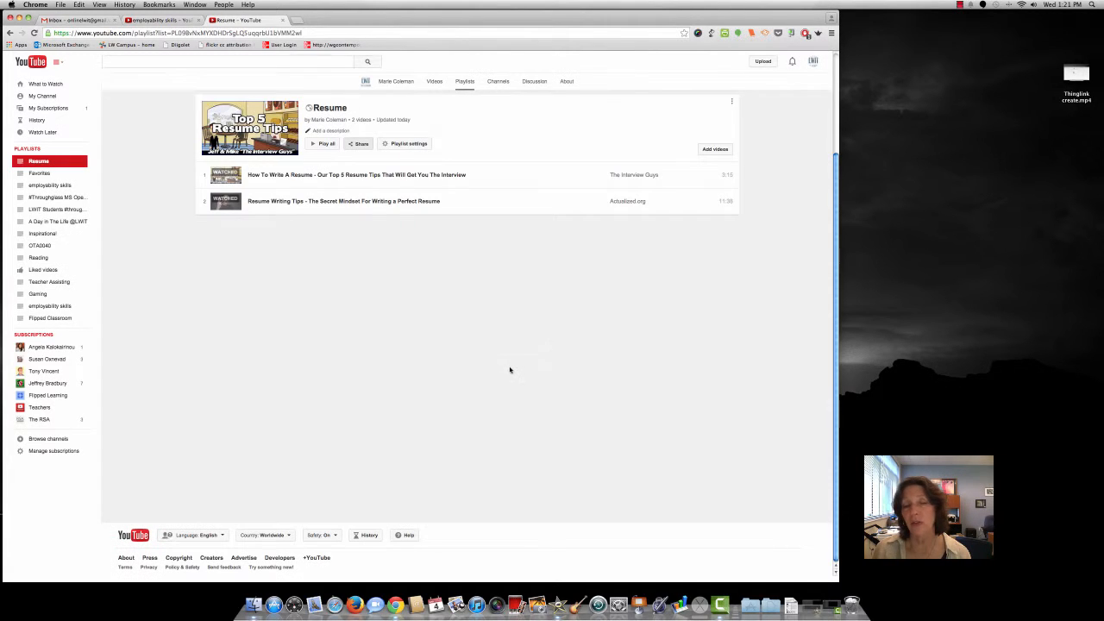
Search for "resume tips and tricks" from within the playlist and add the video "How to write a great resume - 3 simple steps!"
click(715, 150)
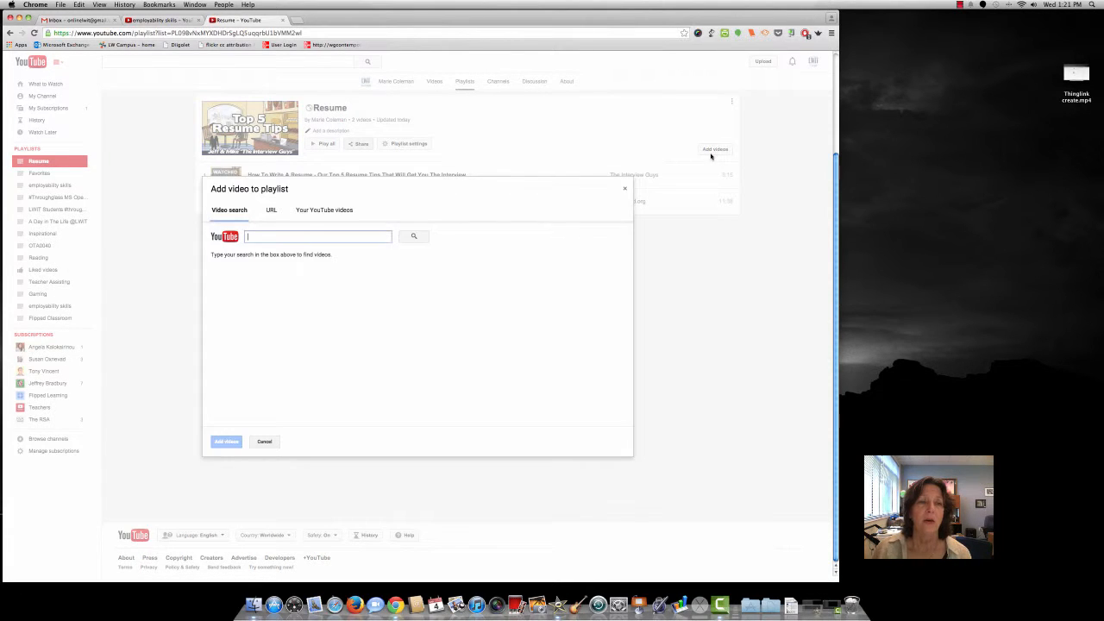
text(resu)
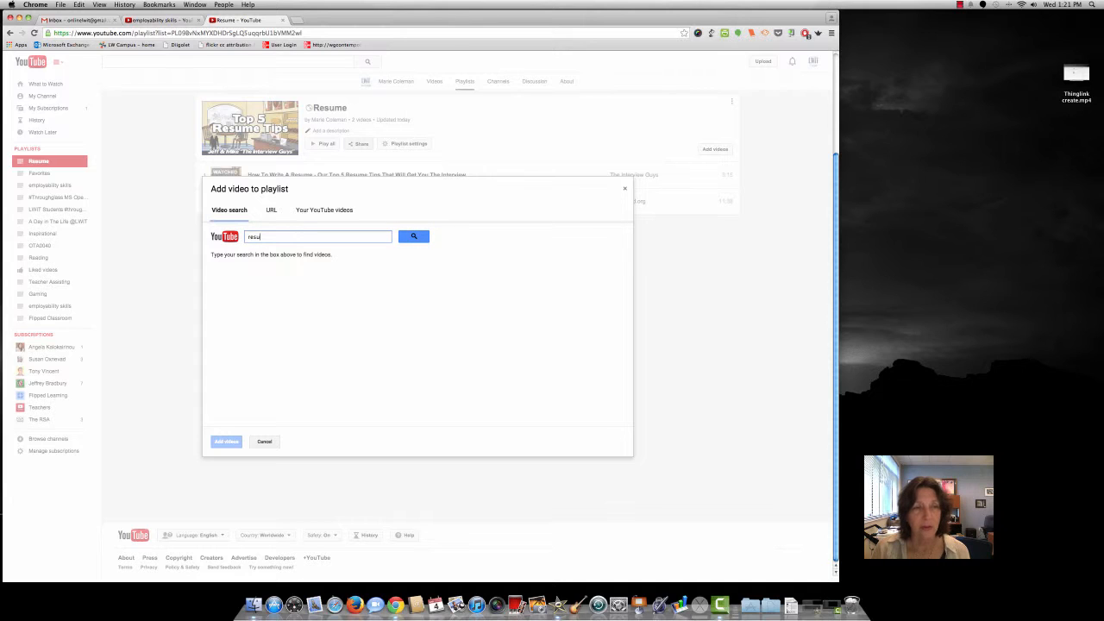
text(me tip)
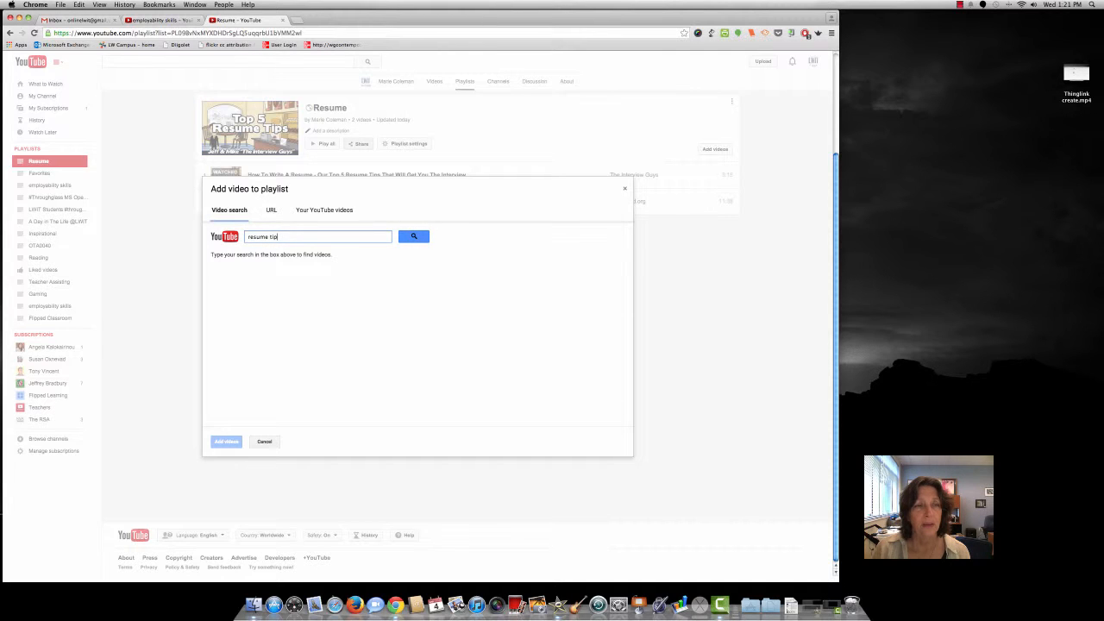
text(s and tricks)
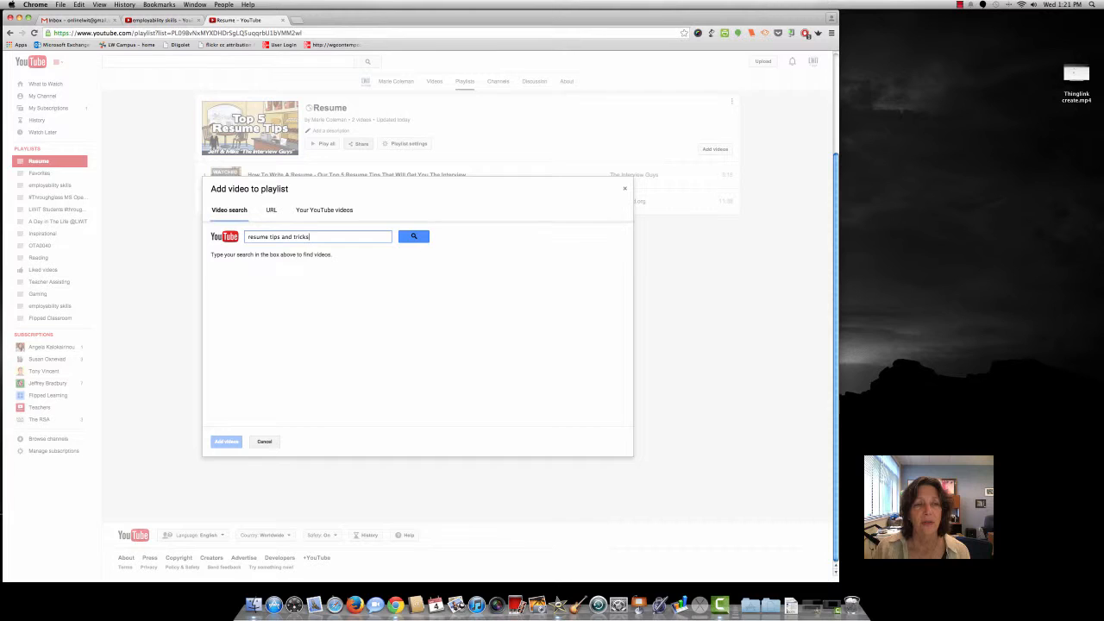
key(Return)
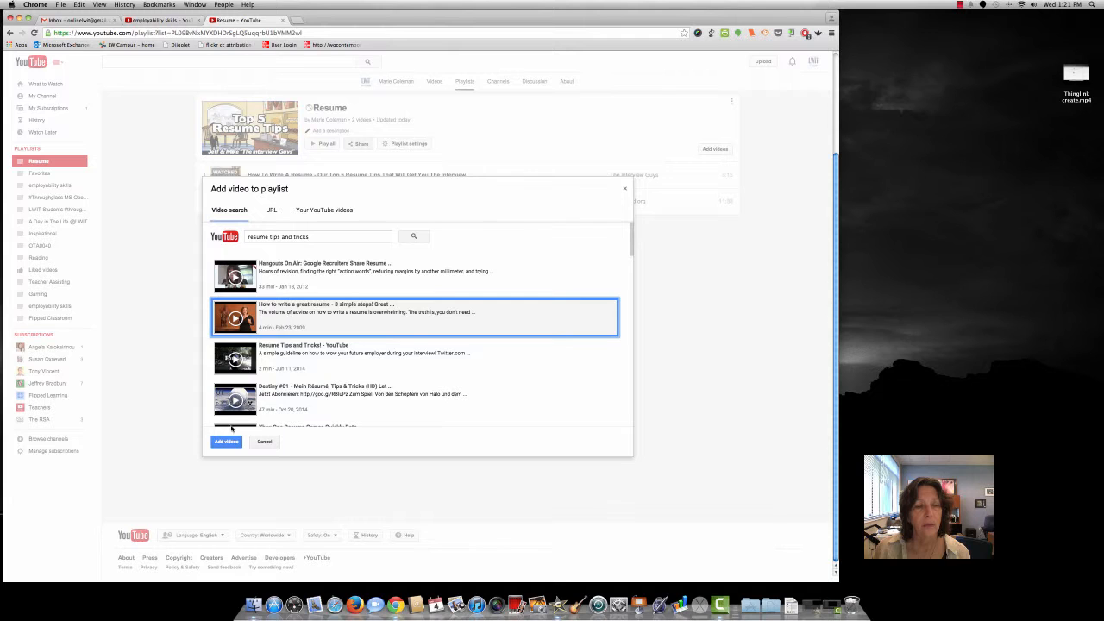
click(229, 442)
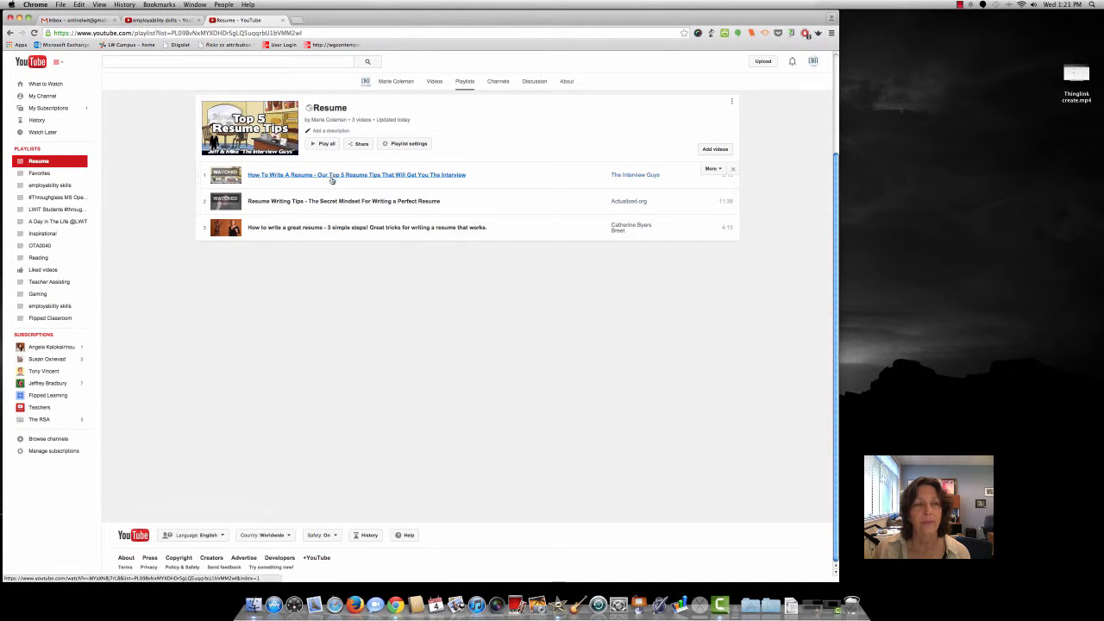
Set "How to write a great resume - 3 simple steps!" as the Resume playlist's thumbnail
click(720, 170)
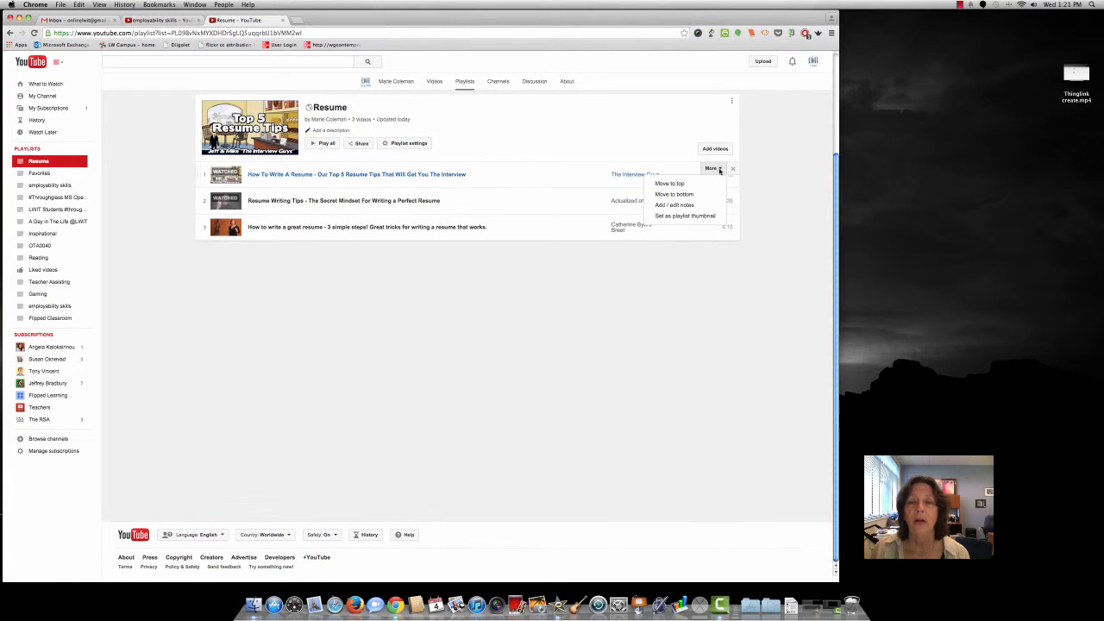
click(688, 219)
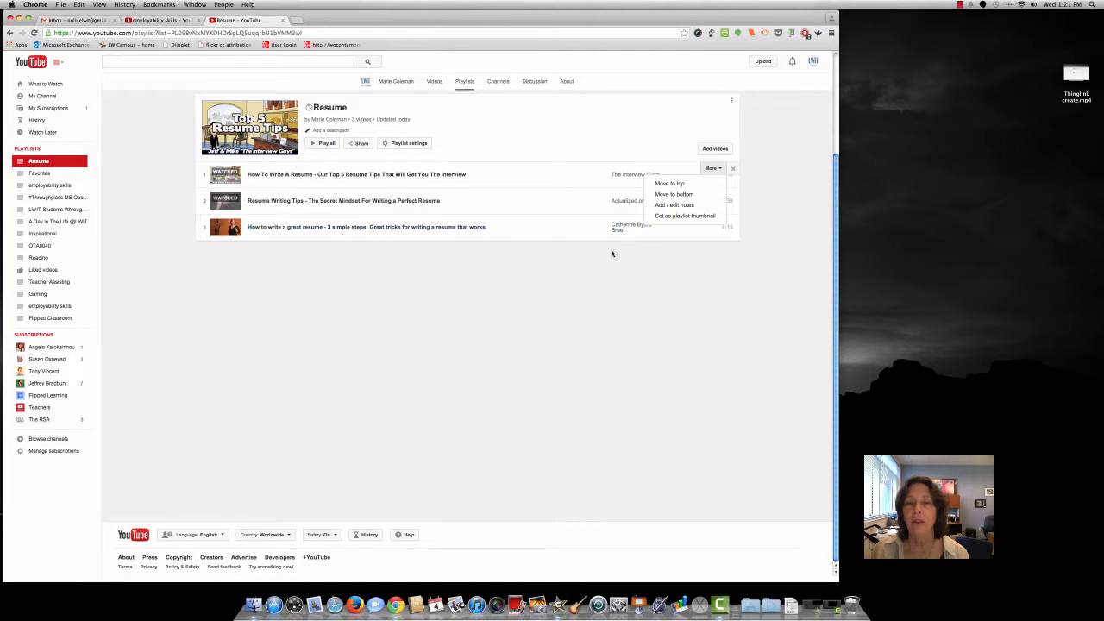
click(629, 281)
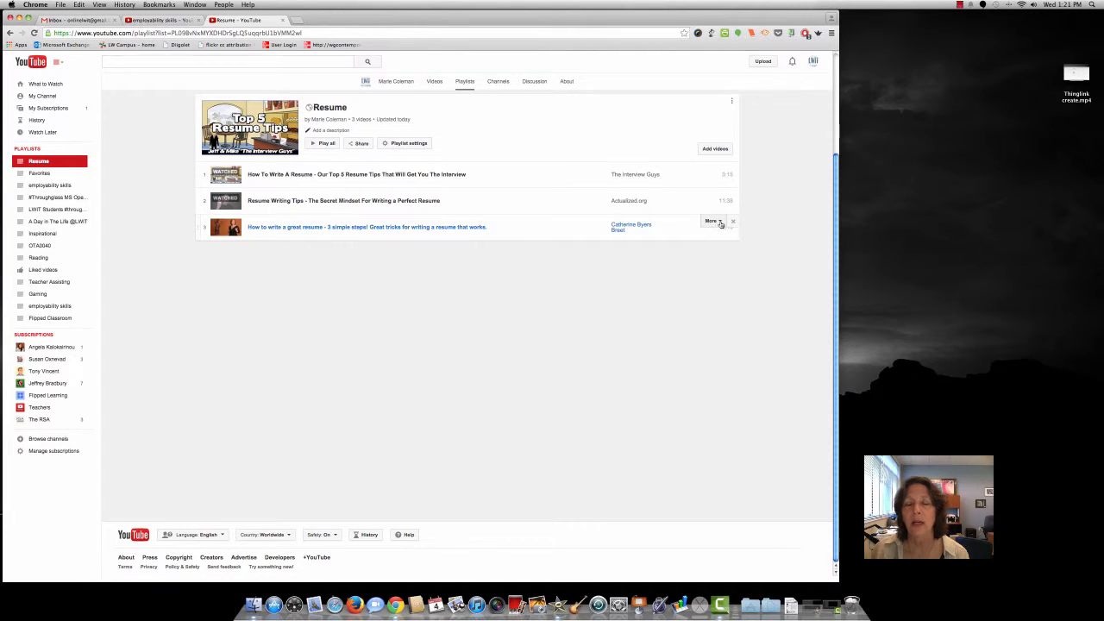
click(715, 221)
click(685, 268)
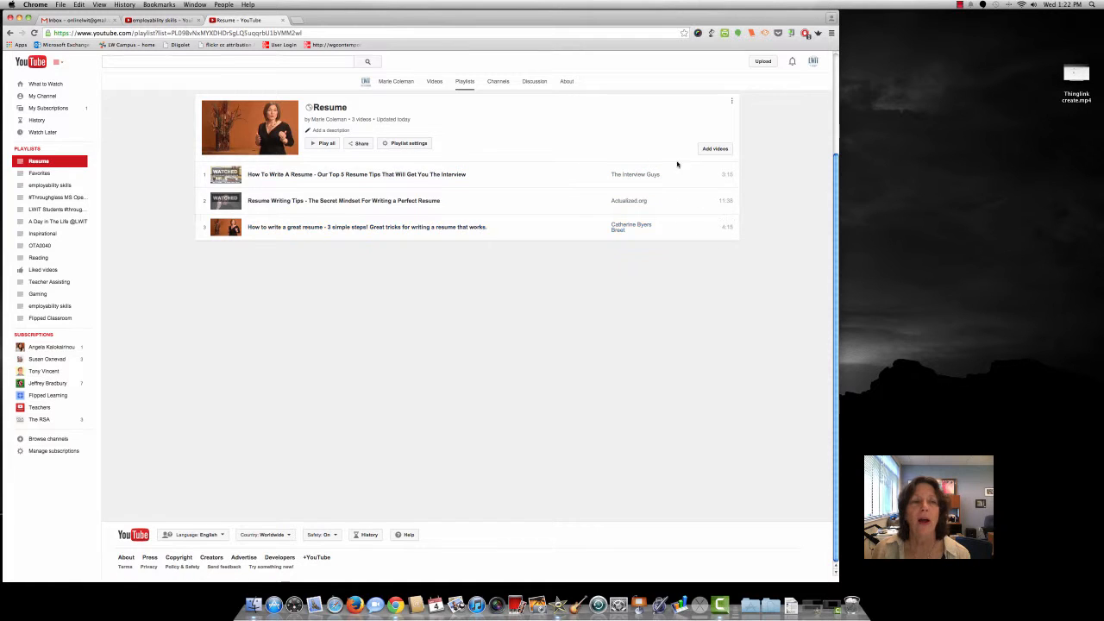
View the playlists to which all Resume videos can be added, and display the Resume playlist's share link again
click(733, 102)
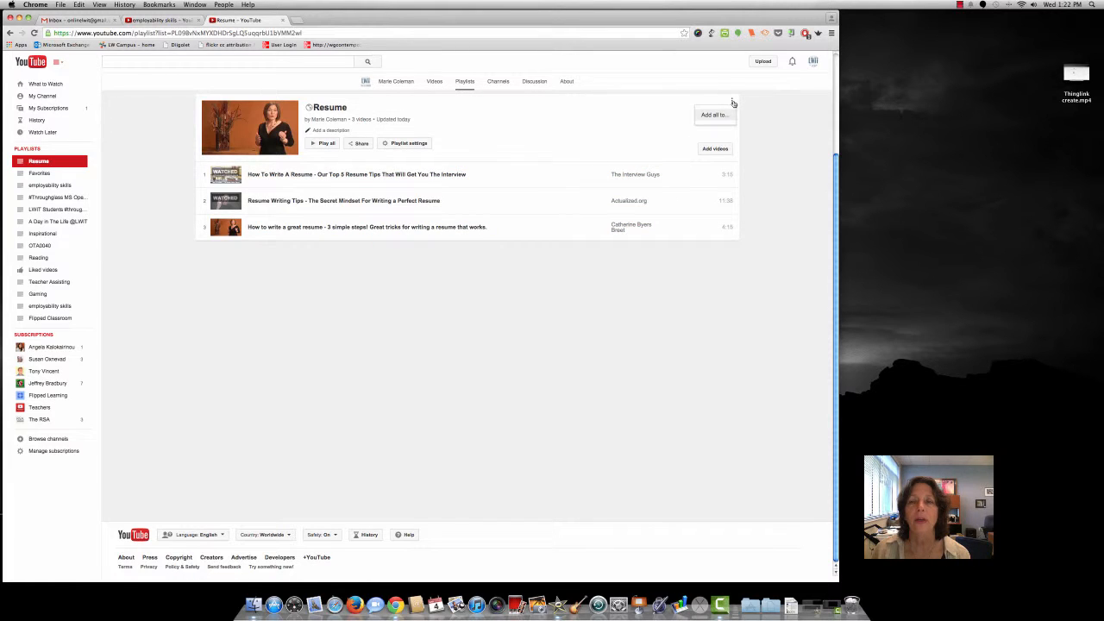
click(725, 115)
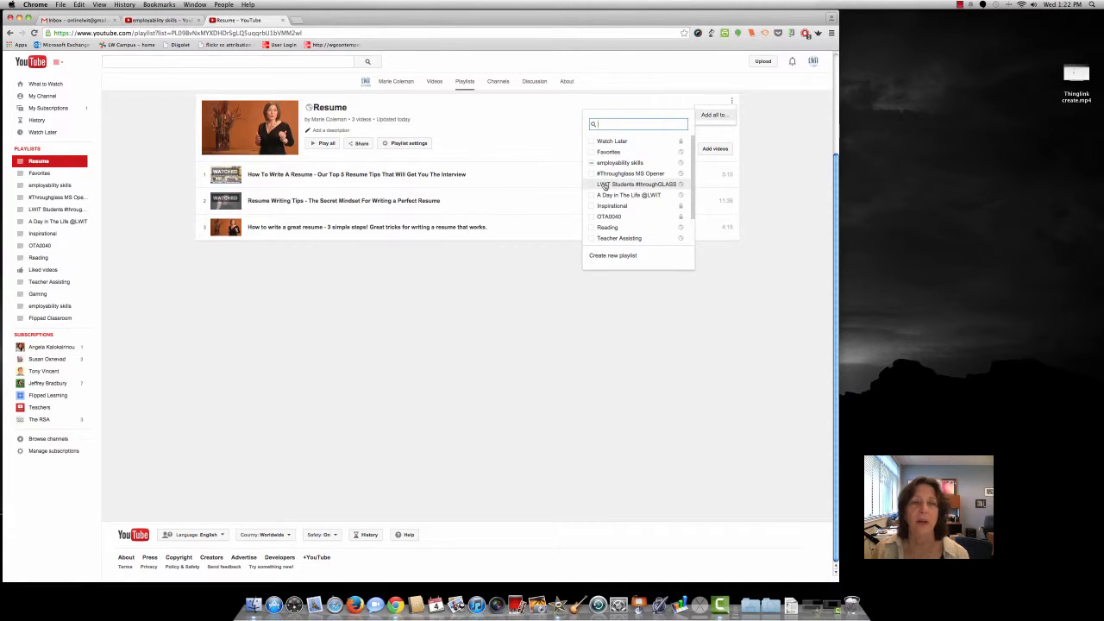
click(778, 272)
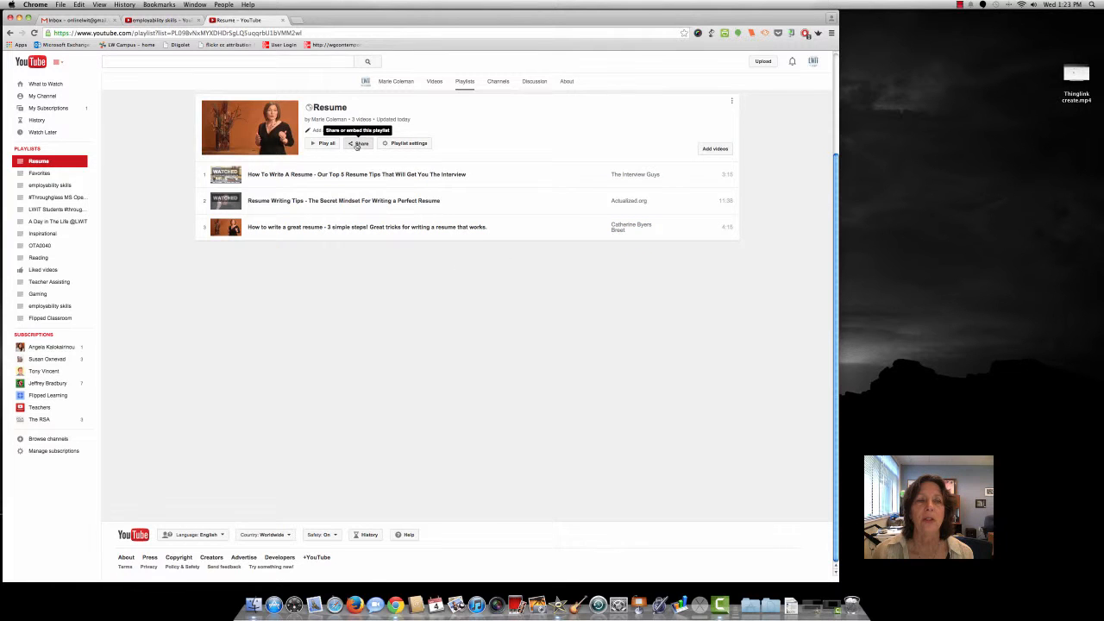
click(357, 145)
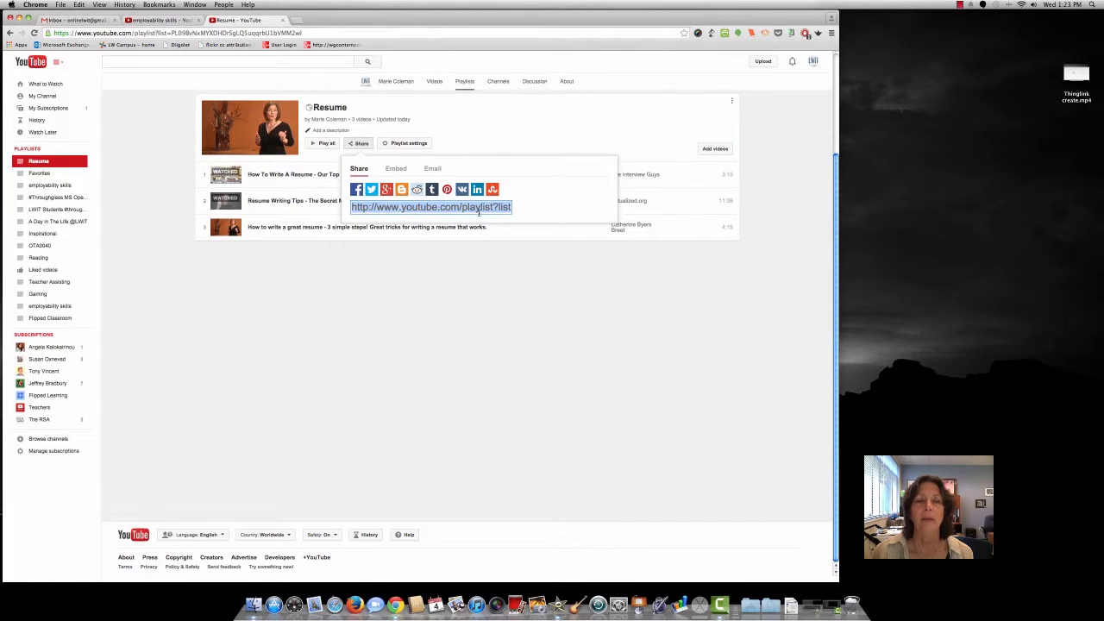
click(528, 265)
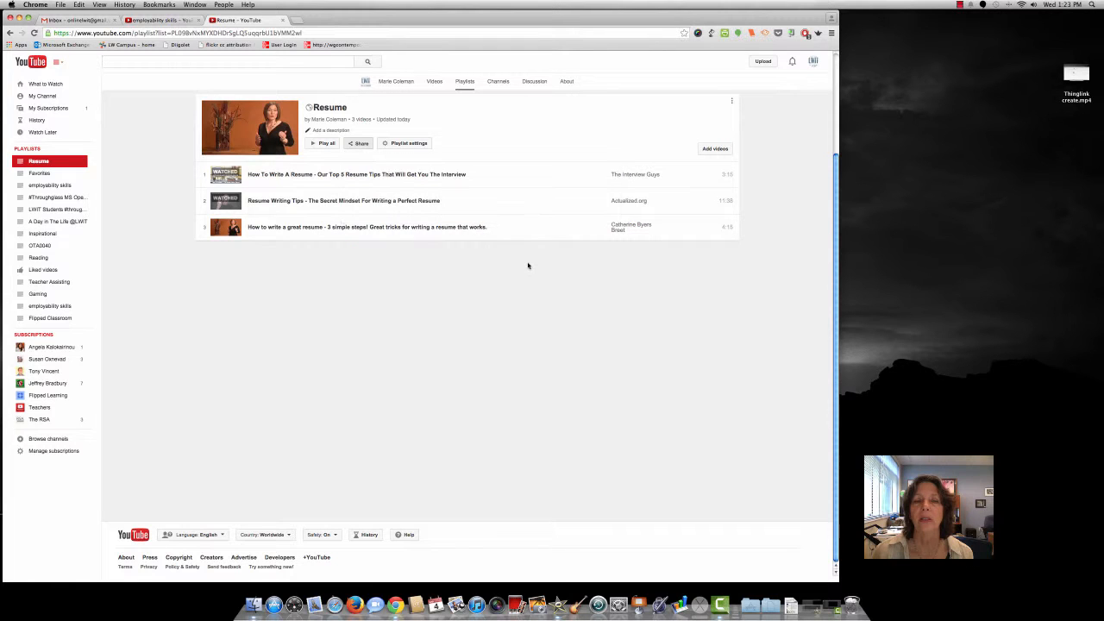